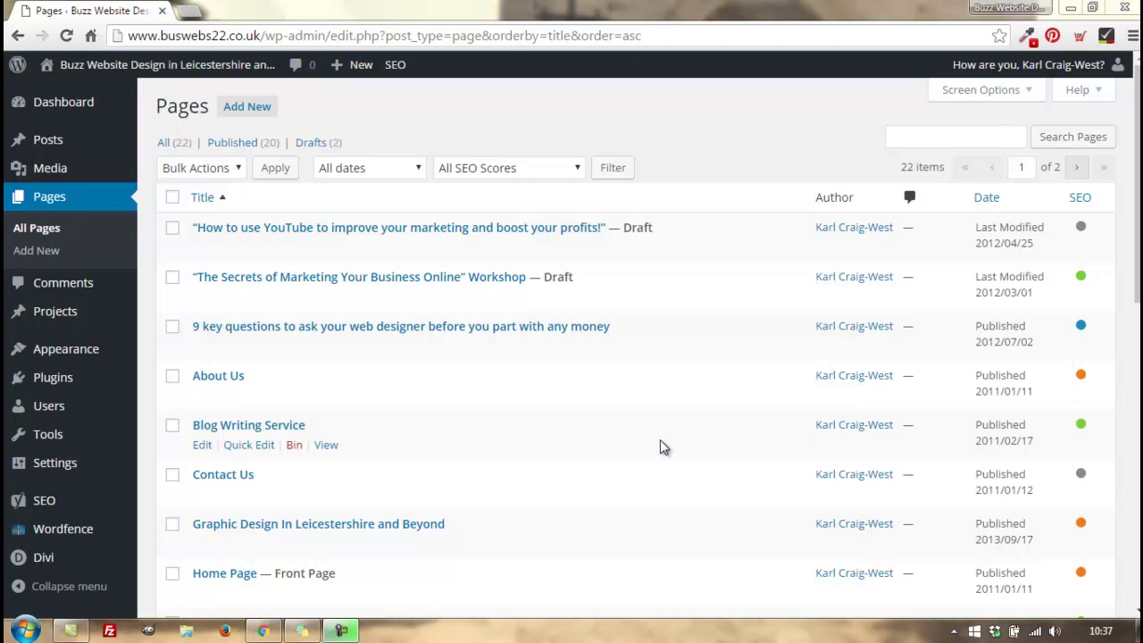
- Open the list of all posts and look through its entries and their authors
left_click(50, 141)
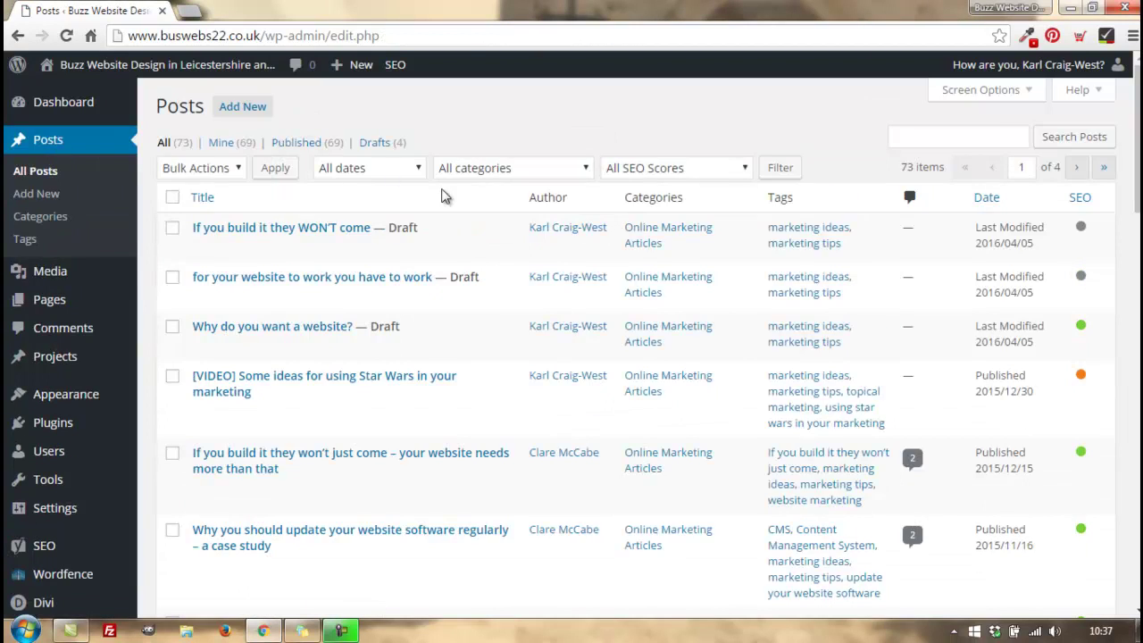
scroll(581, 288, "down", 15)
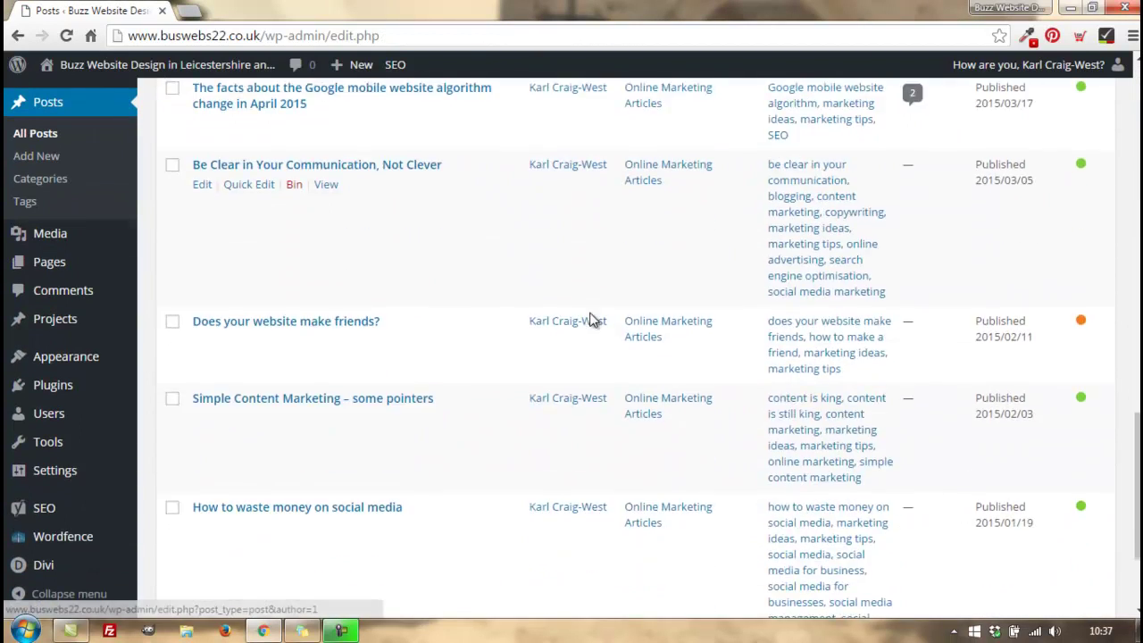
scroll(590, 320, "up", 7)
scroll(590, 319, "up", 10)
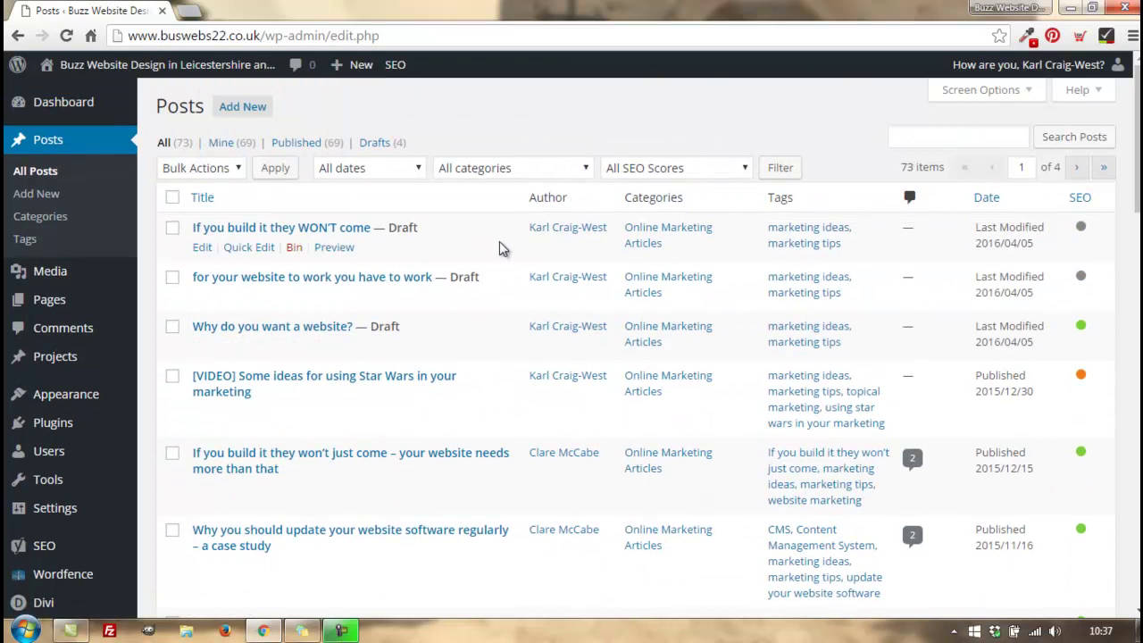
- Select the posts "If you build it they won't just come", "Why you should update your website software regularly" and "Is this the most important question"
scroll(513, 318, "down", 1)
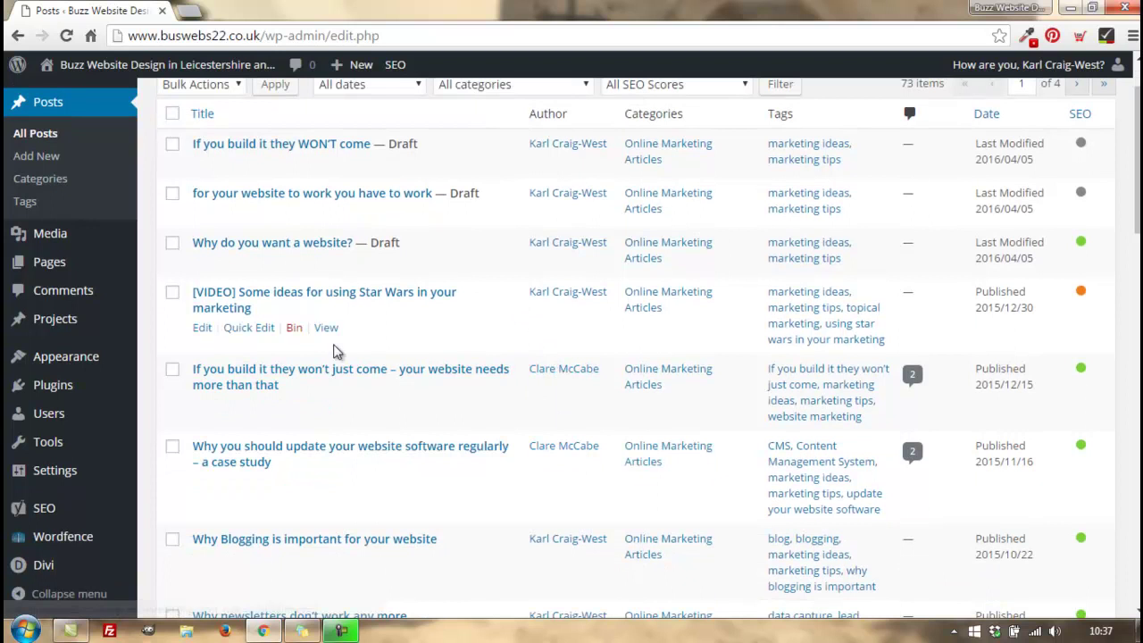
left_click(172, 369)
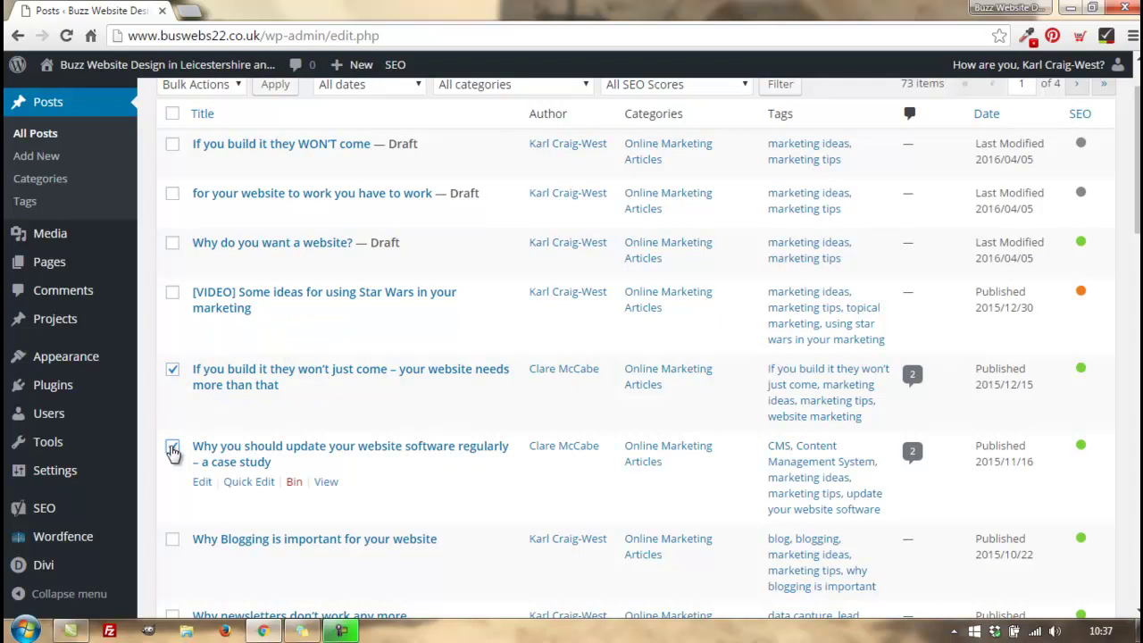
scroll(288, 376, "down", 4)
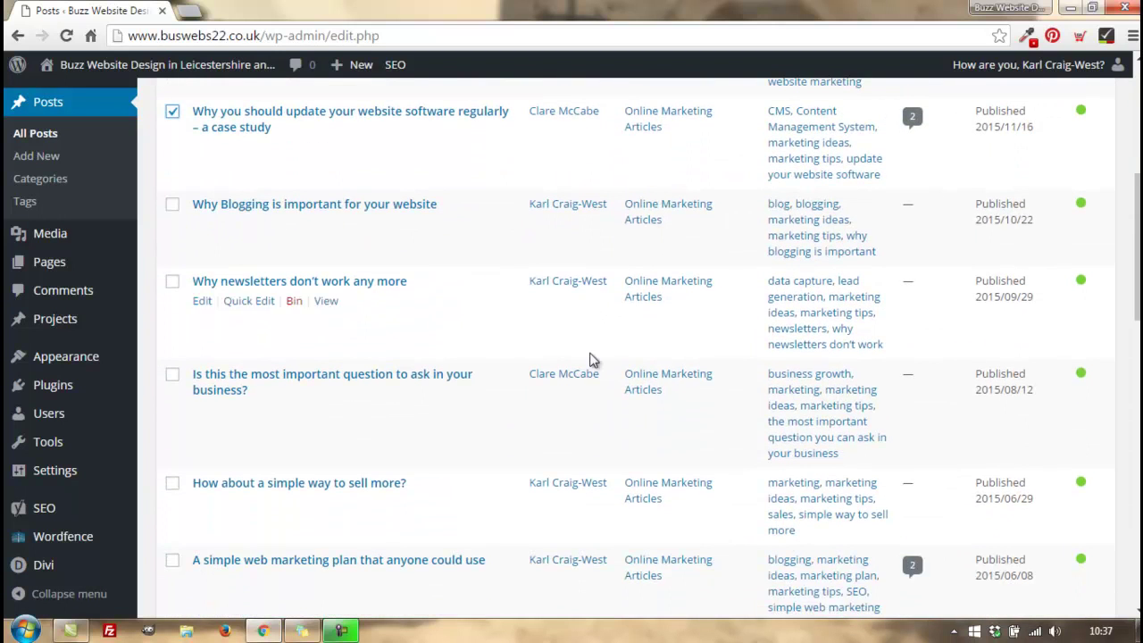
left_click(172, 374)
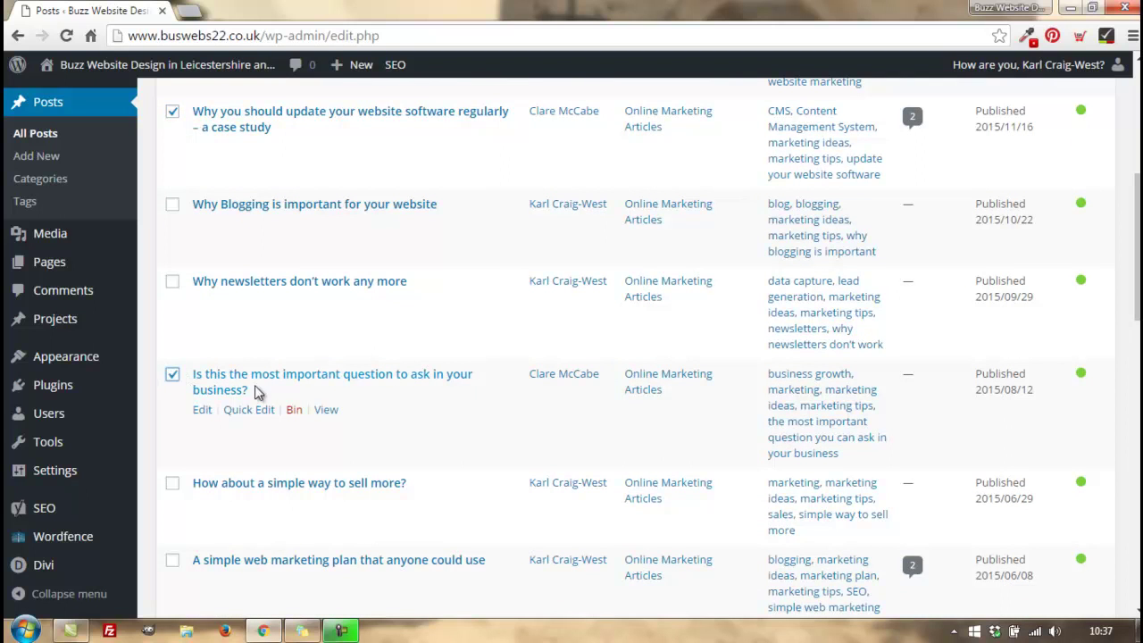
scroll(497, 434, "up", 3)
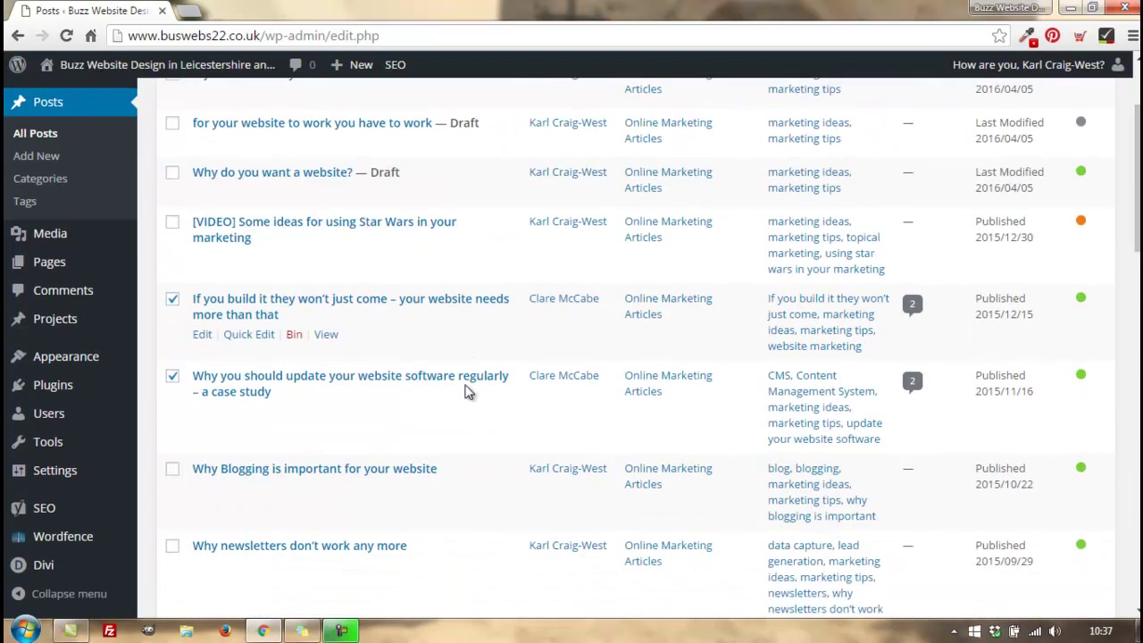
scroll(467, 393, "down", 2)
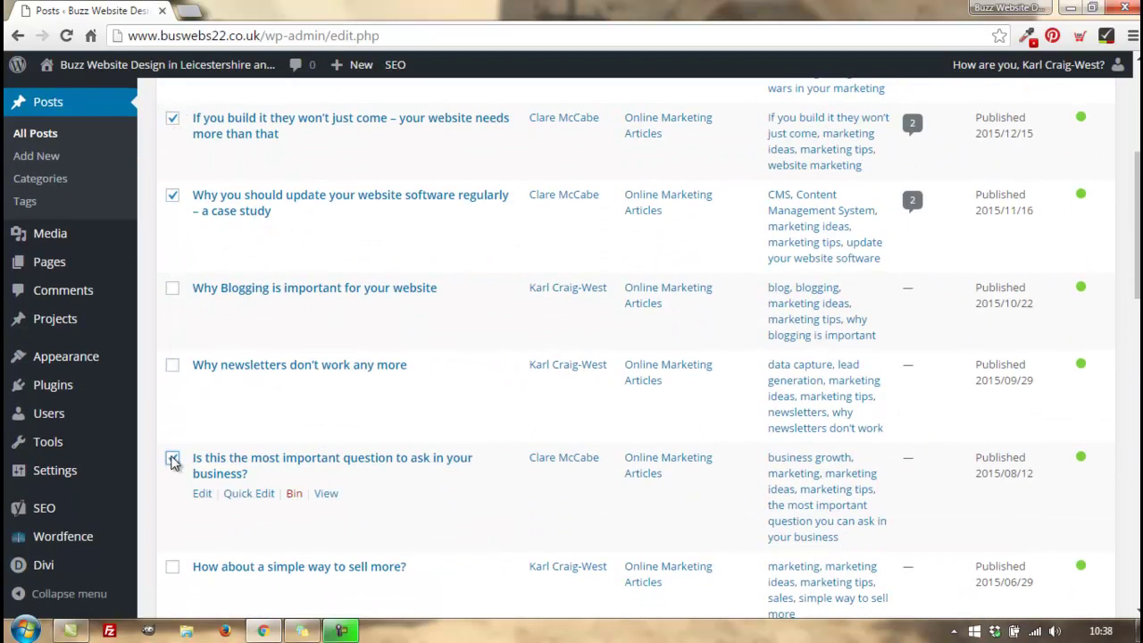
scroll(336, 336, "up", 4)
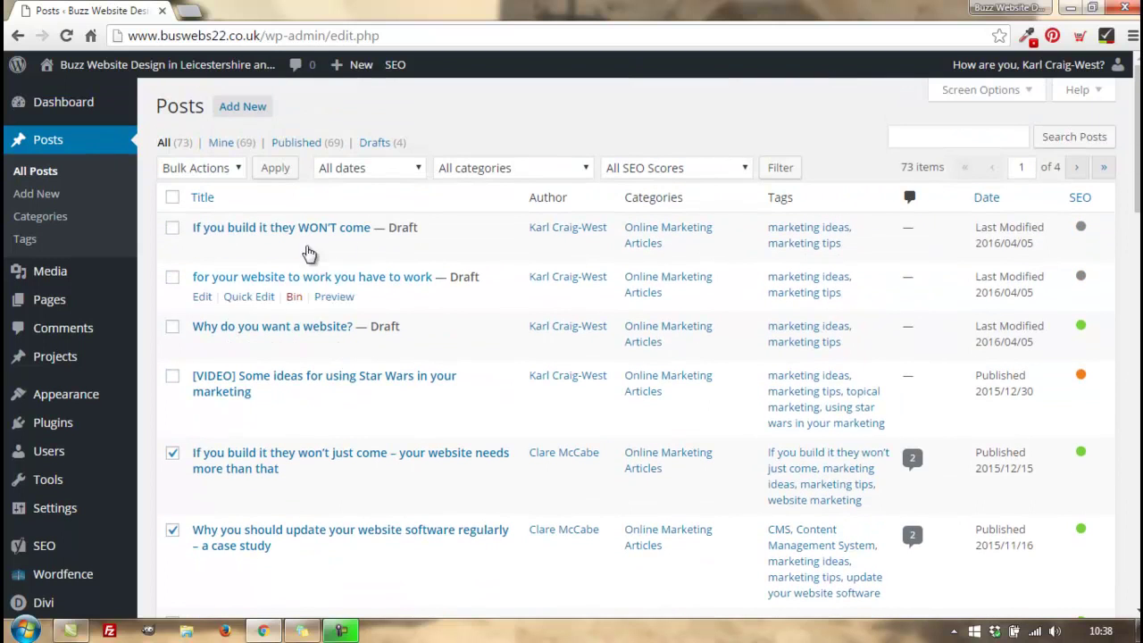
- Open the three selected posts for bulk editing
left_click(233, 172)
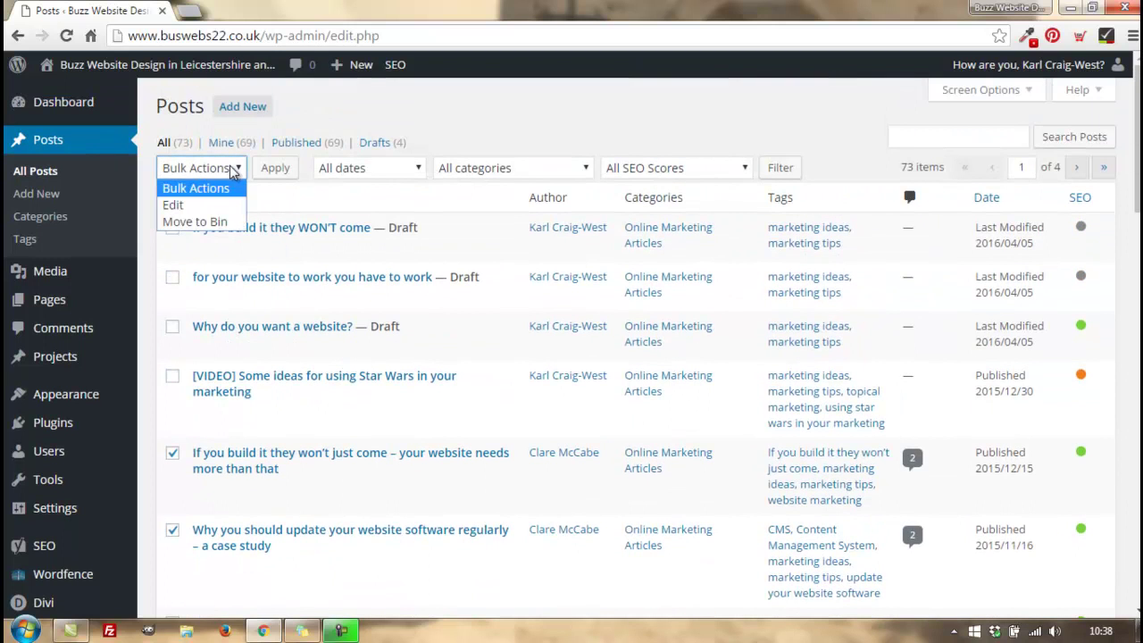
left_click(172, 205)
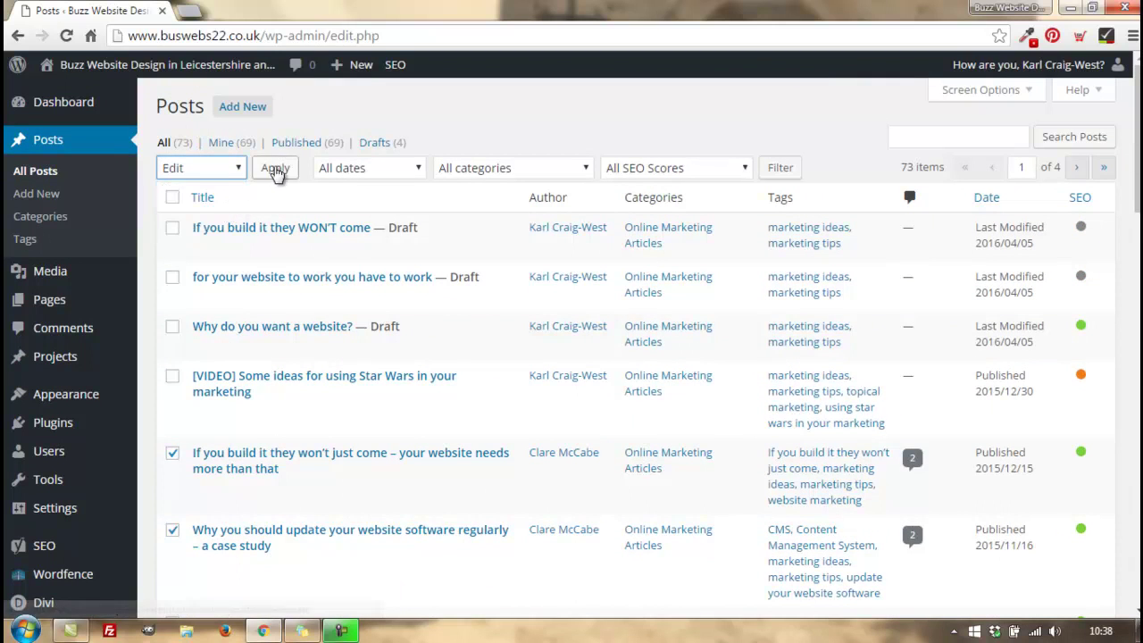
left_click(276, 170)
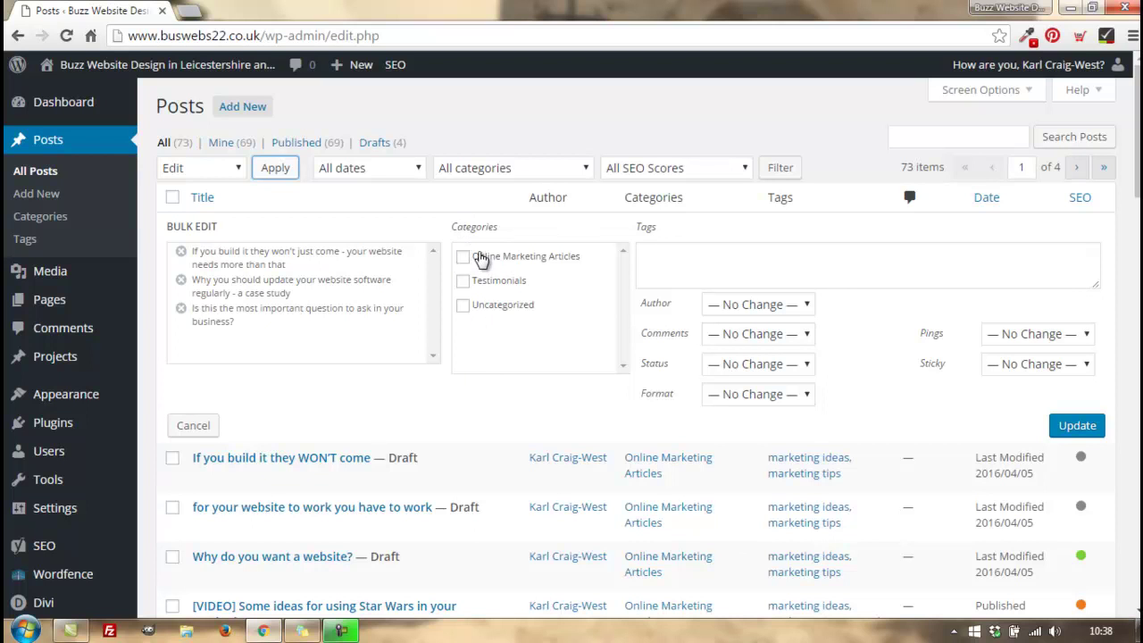
- Review the bulk edit options for tags, comments, status, format, pings and sticky, leaving them at No Change
left_click(773, 258)
left_click(803, 336)
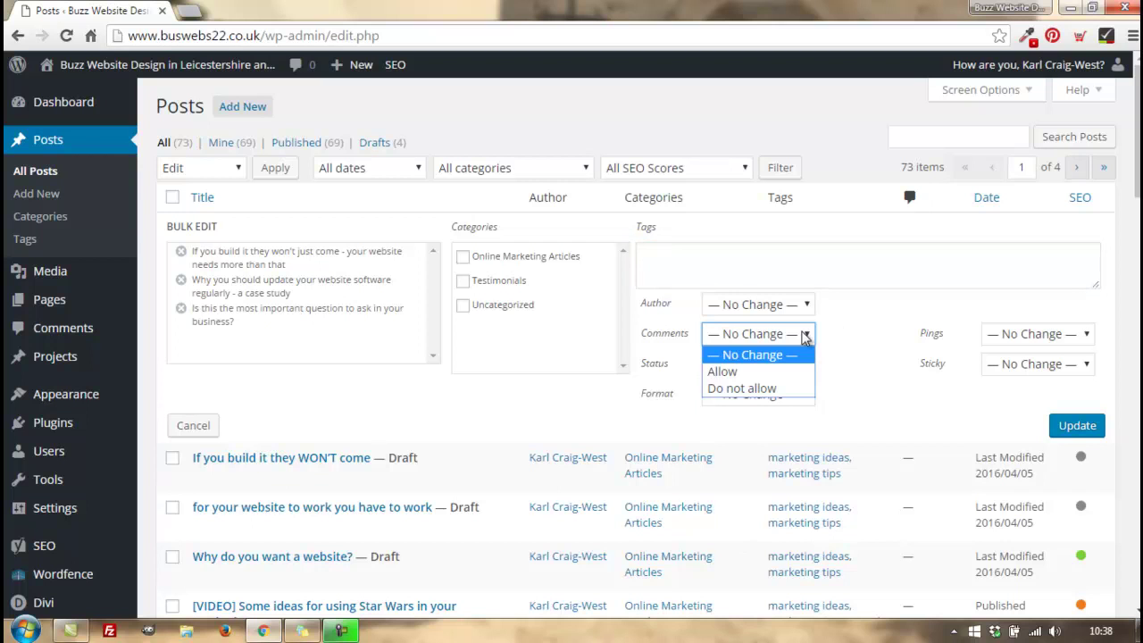
left_click(841, 329)
left_click(806, 363)
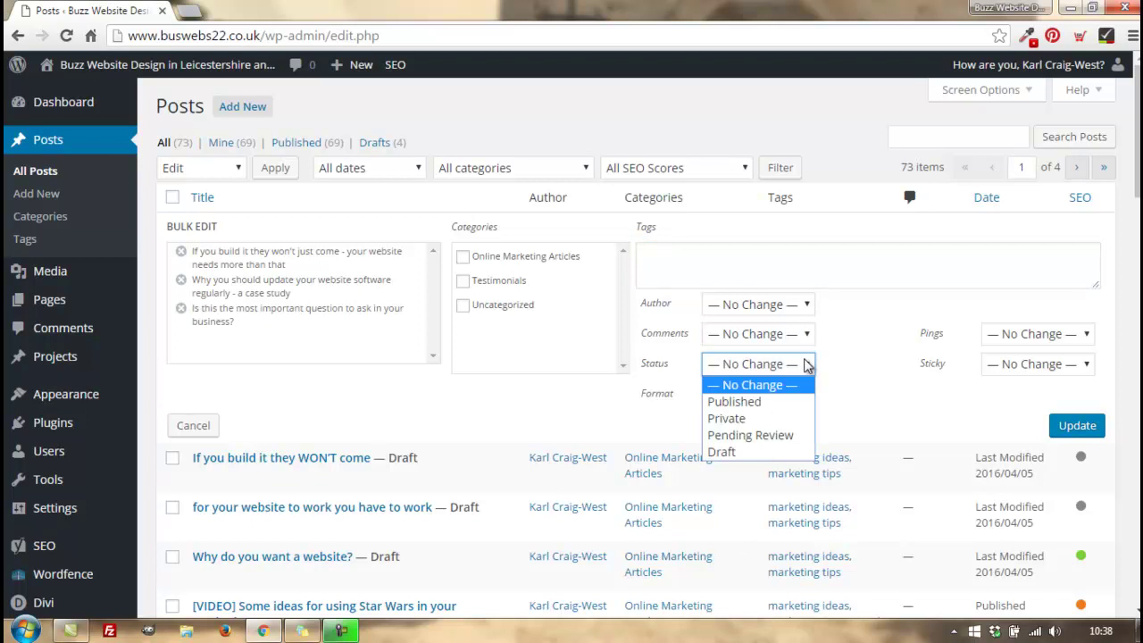
left_click(860, 332)
left_click(799, 396)
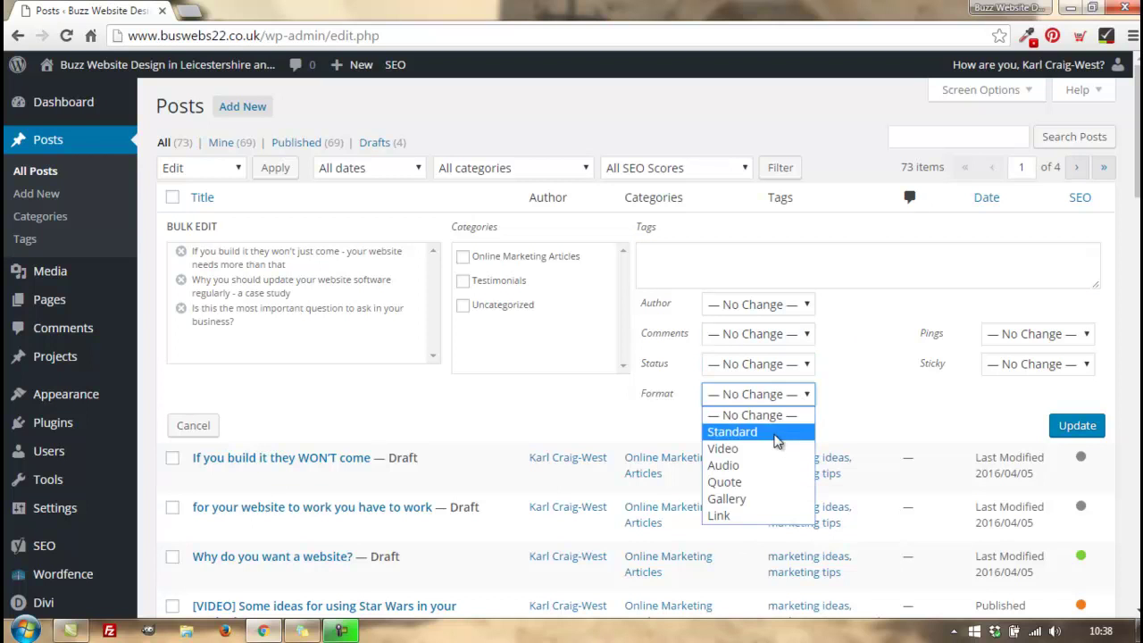
left_click(867, 354)
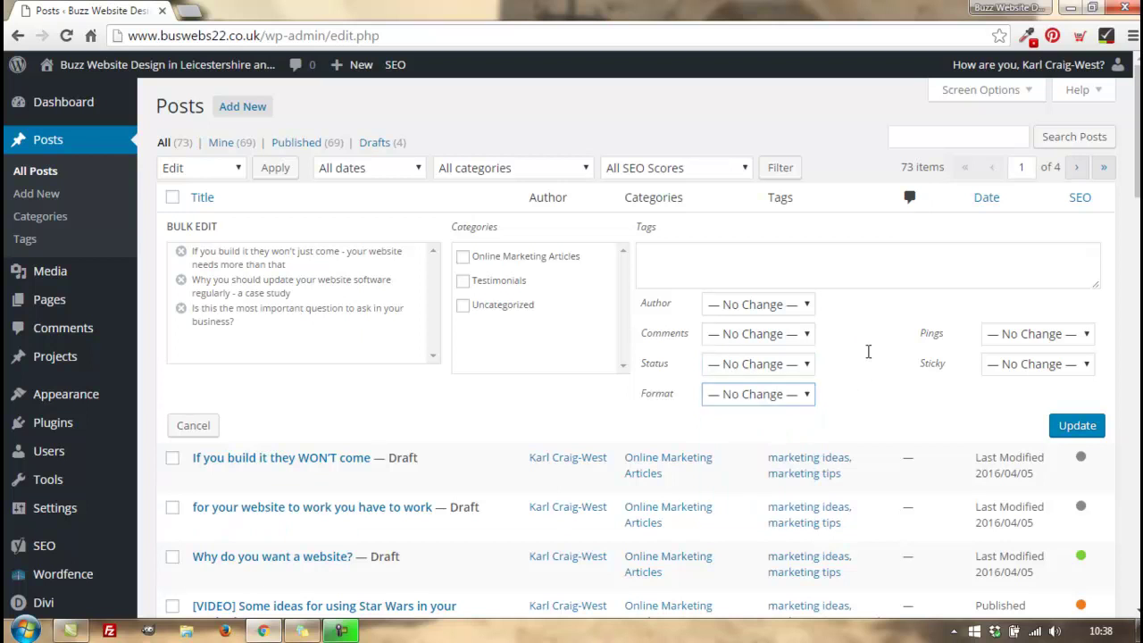
left_click(1085, 335)
left_click(949, 305)
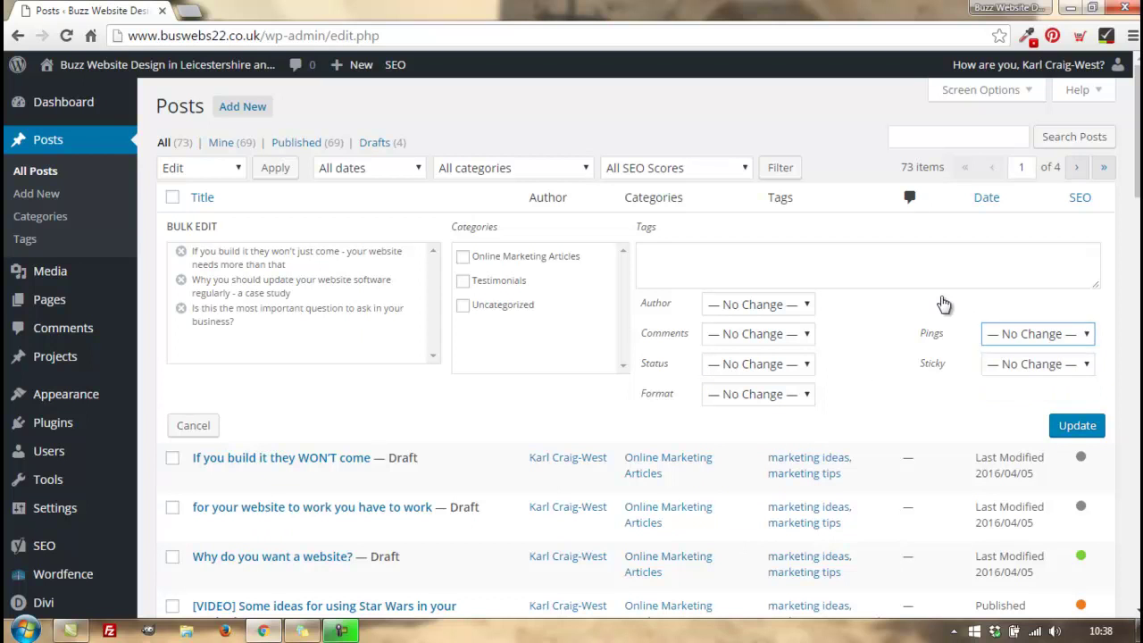
left_click(1037, 365)
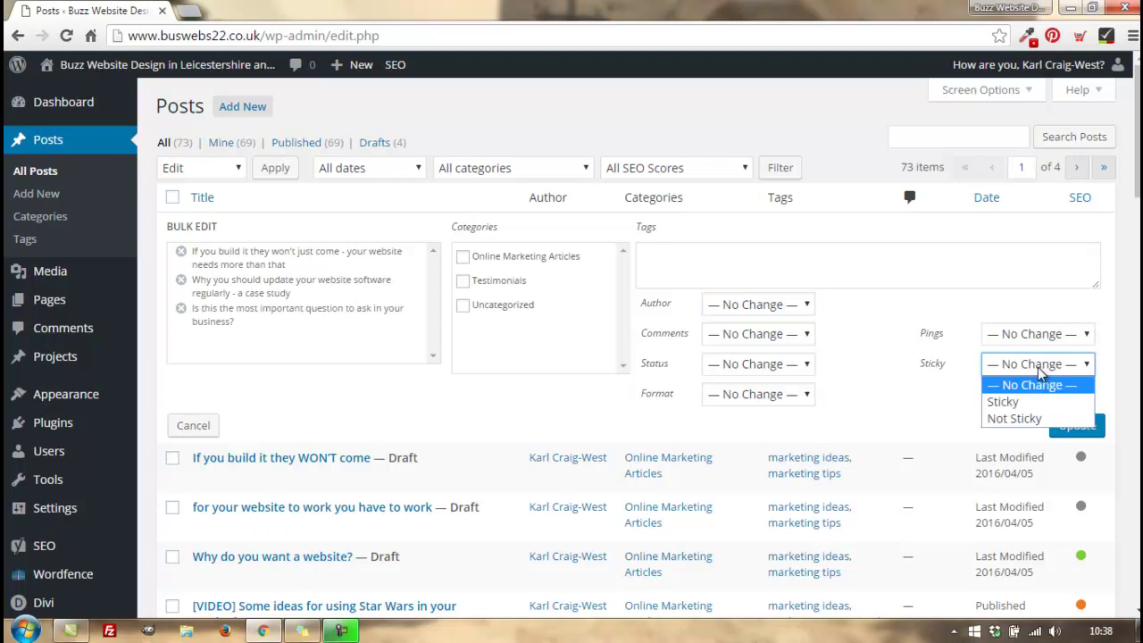
left_click(889, 335)
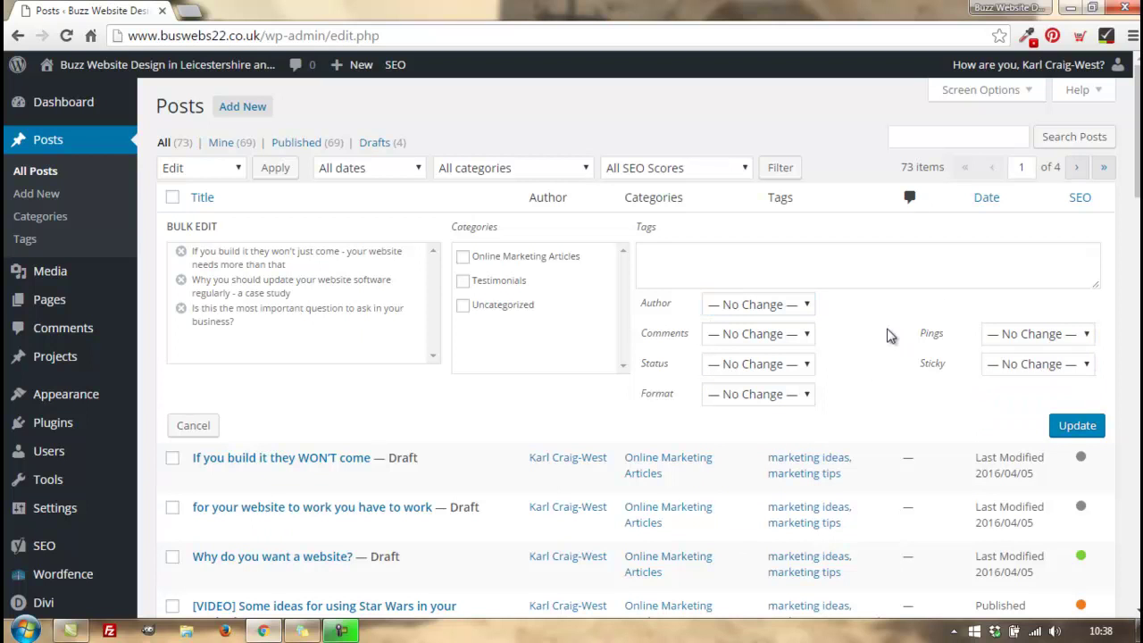
- Set the author of the three posts to the logged-in user and update them
left_click(807, 306)
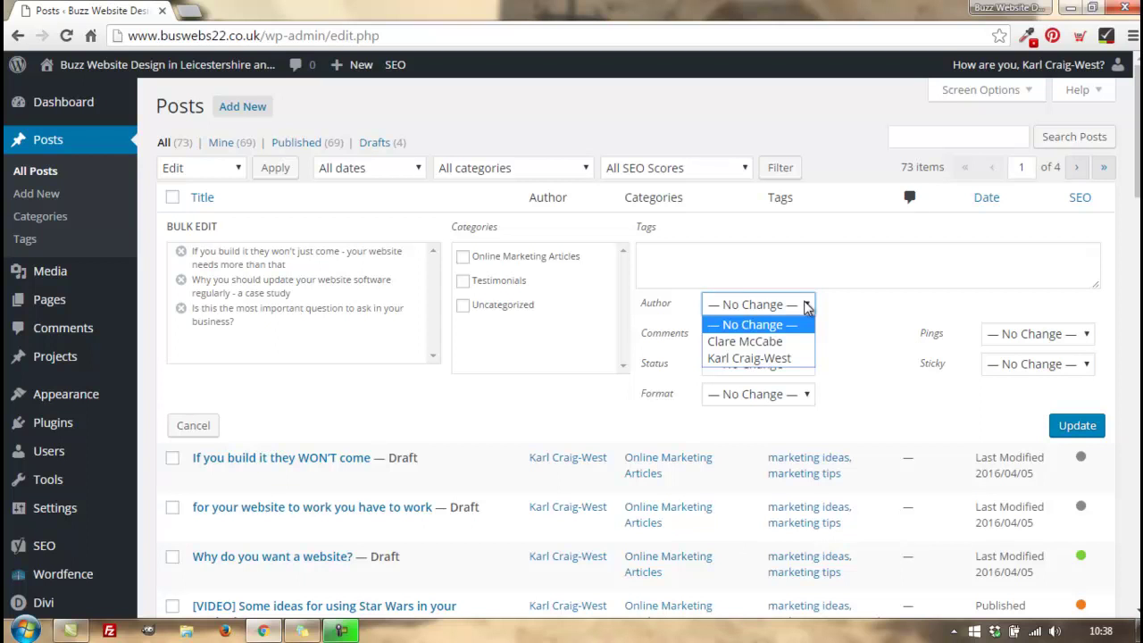
left_click(781, 359)
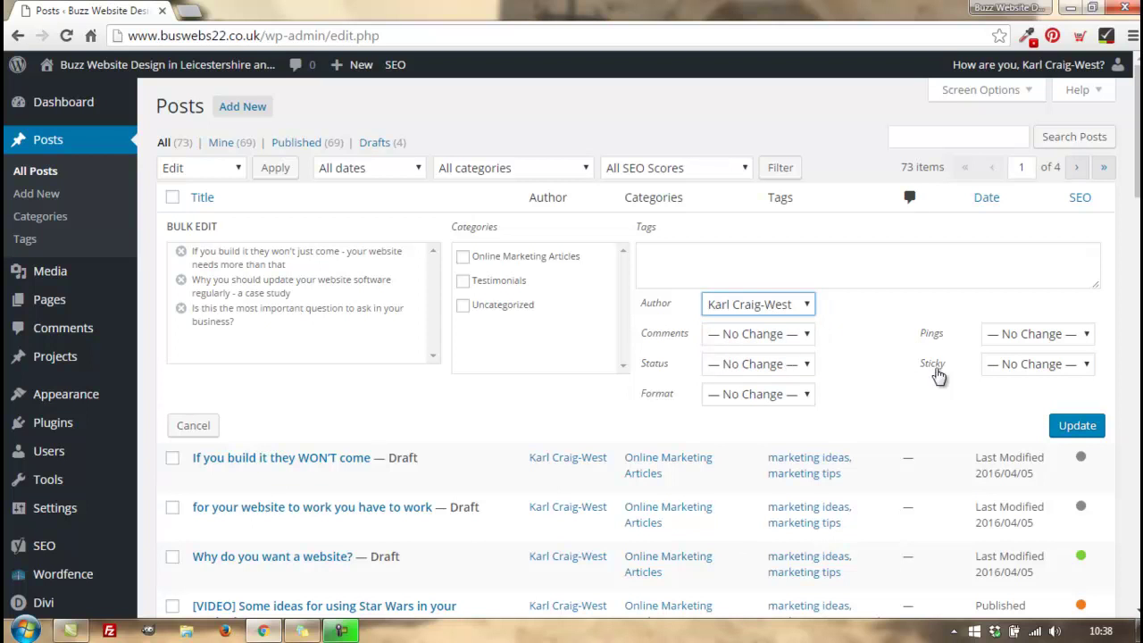
left_click(1077, 427)
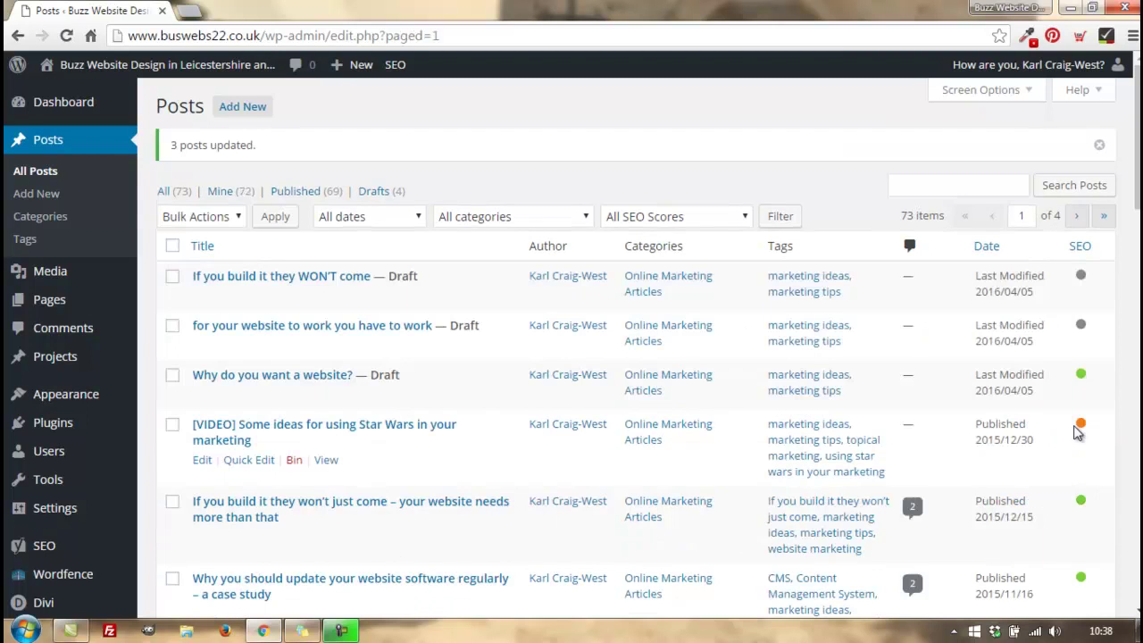
- Check the author shown for the three updated posts in the list
scroll(587, 420, "down", 5)
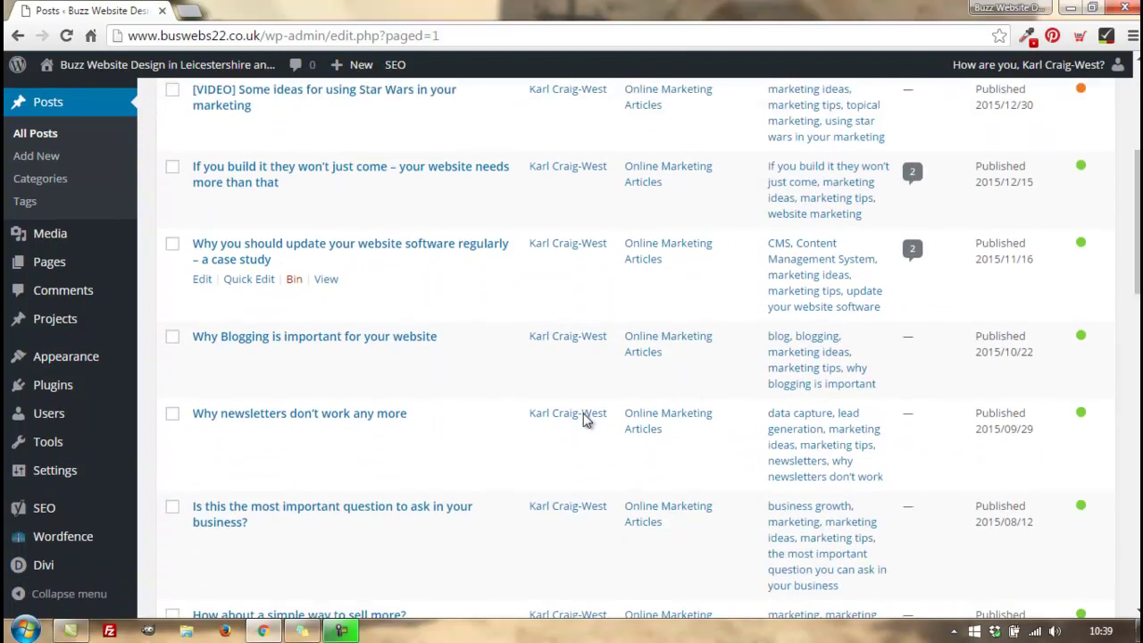
scroll(577, 431, "down", 2)
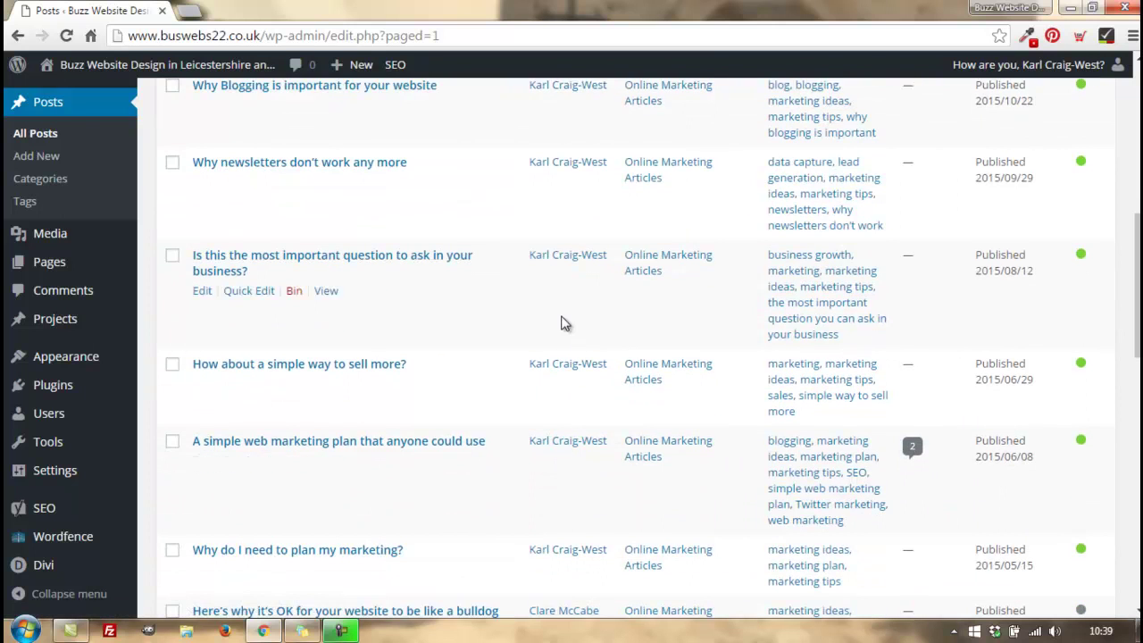
scroll(563, 324, "up", 4)
scroll(562, 327, "up", 3)
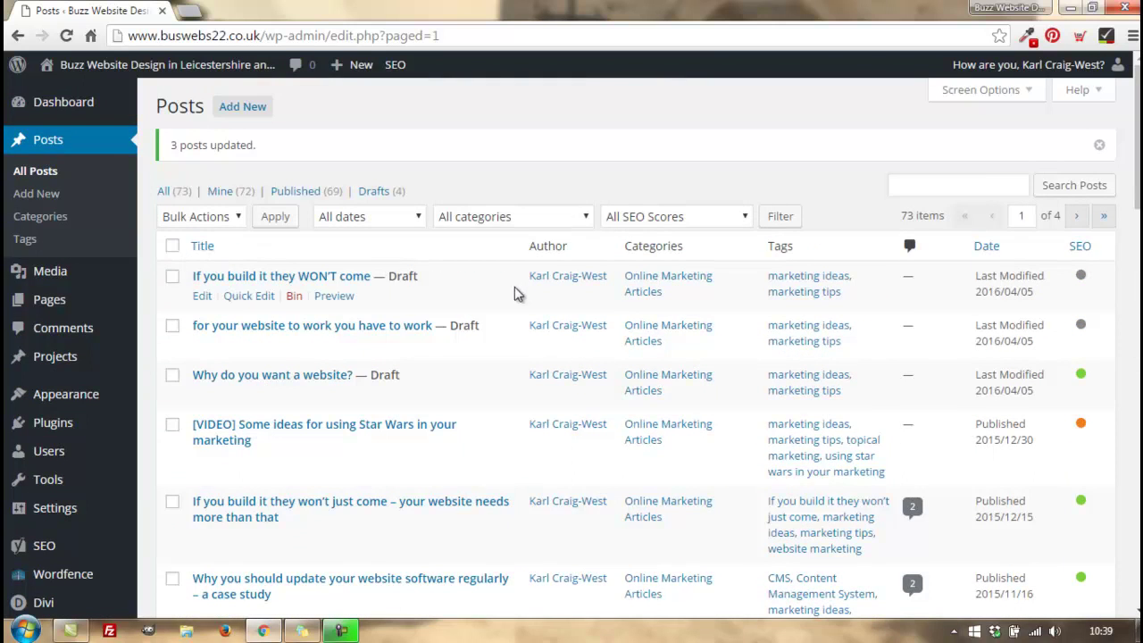
scroll(485, 305, "down", 3)
scroll(504, 349, "up", 4)
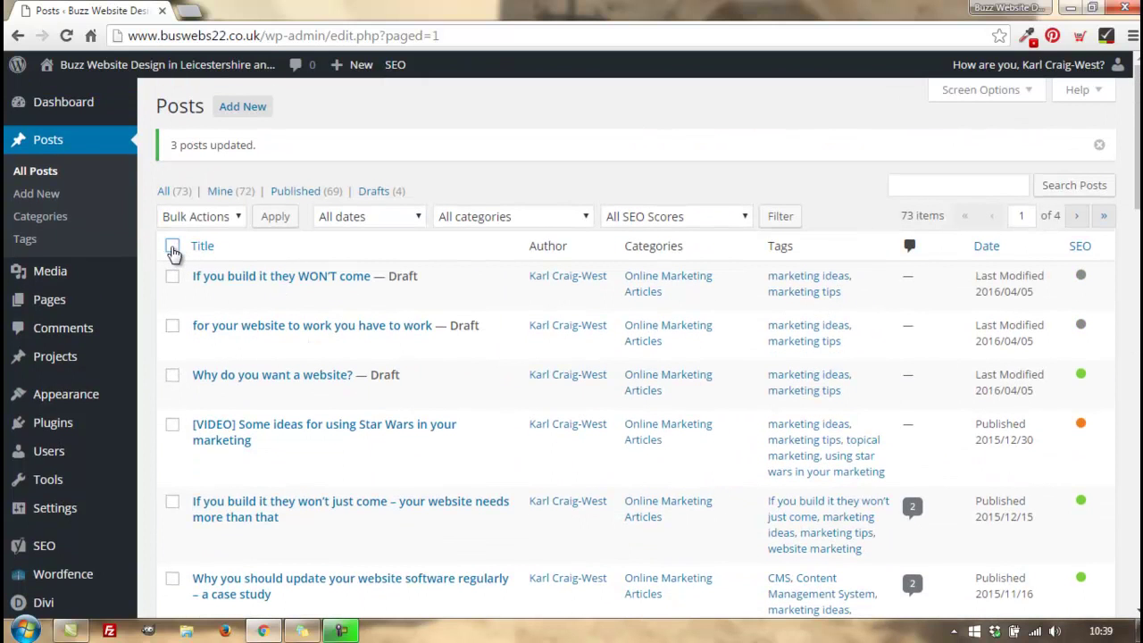
- Select all posts on the current page of the list and open them for bulk editing
left_click(172, 247)
scroll(192, 460, "down", 5)
scroll(173, 473, "up", 5)
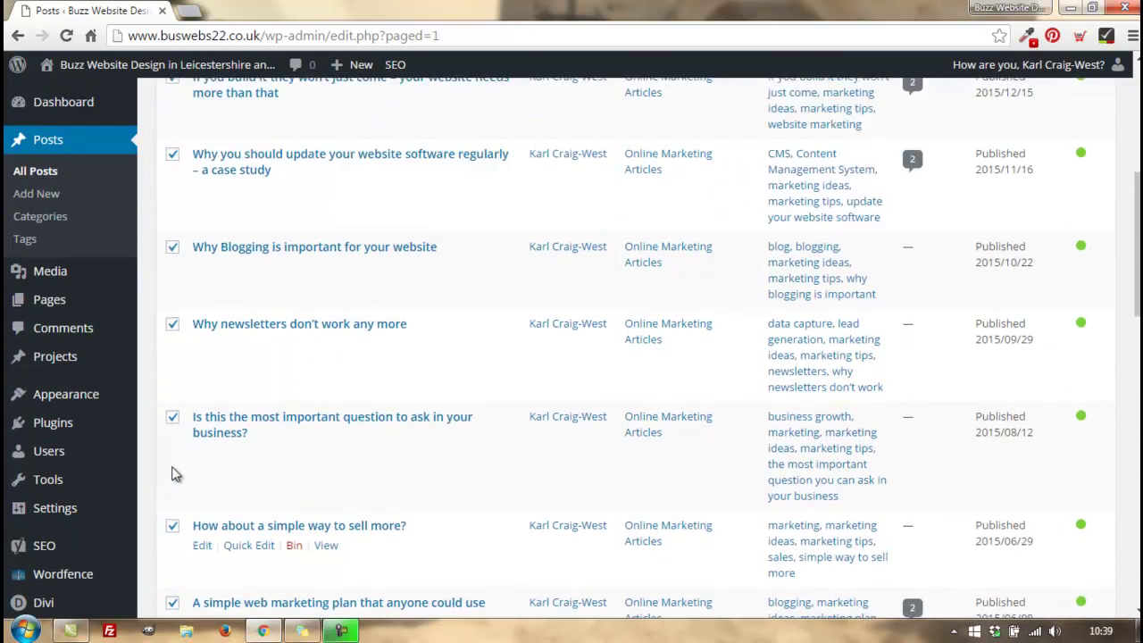
left_click(224, 219)
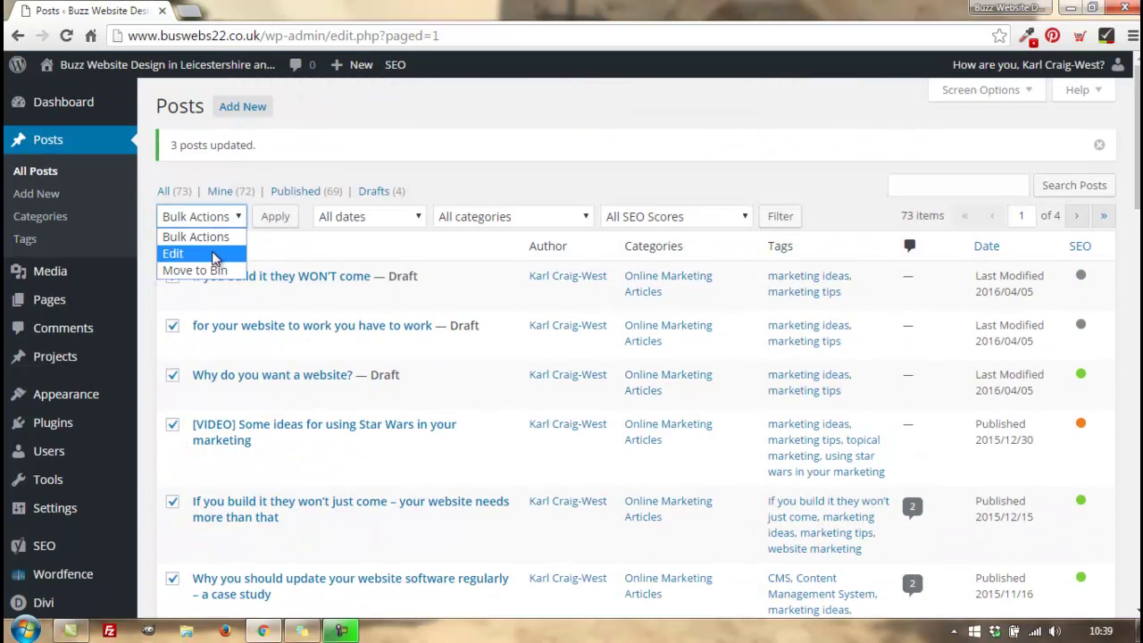
key("Escape")
left_click(275, 217)
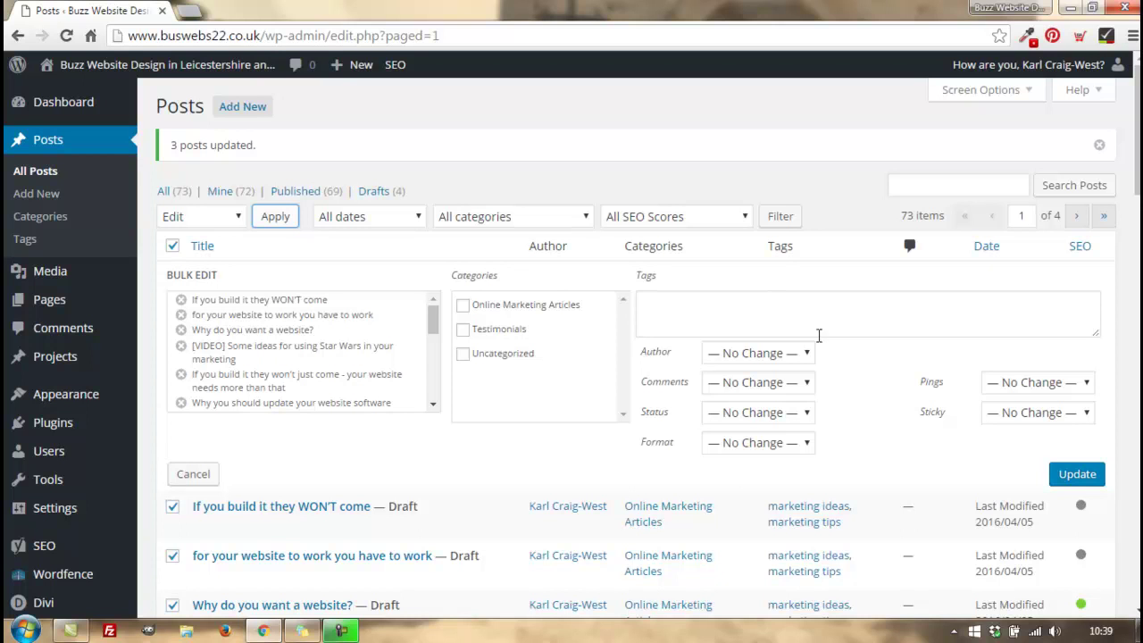
scroll(893, 408, "down", 3)
scroll(887, 409, "up", 3)
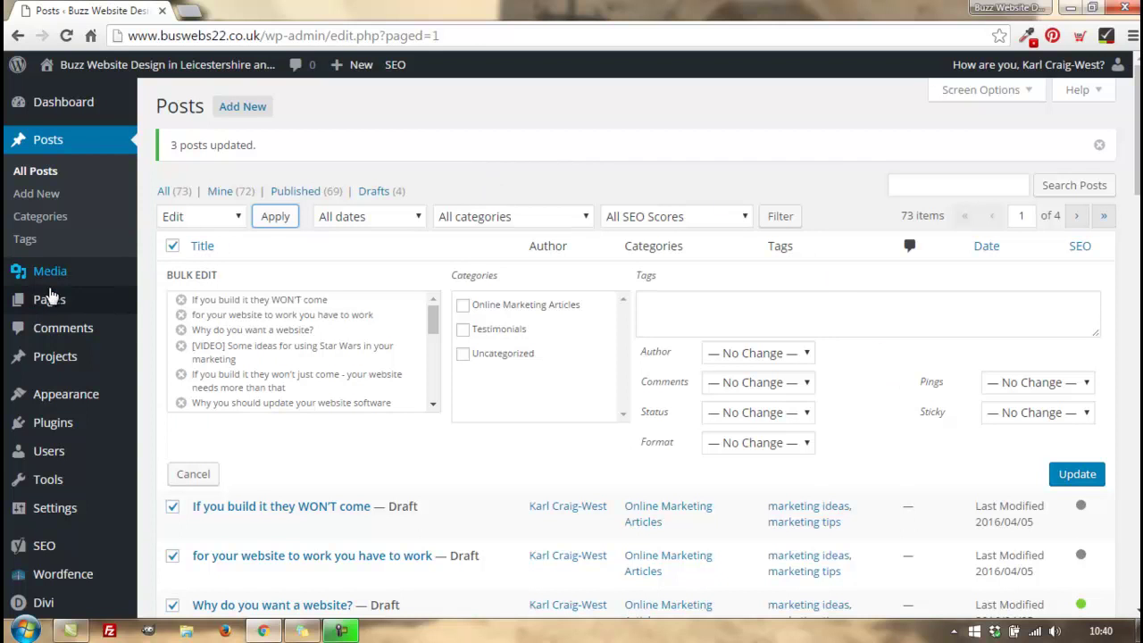
- Open the pages "Graphic Design In Leicestershire and Beyond", "LBE 13 Exhibitors Seminar" and "NBV 30 Sep 2015" together for bulk editing
left_click(47, 300)
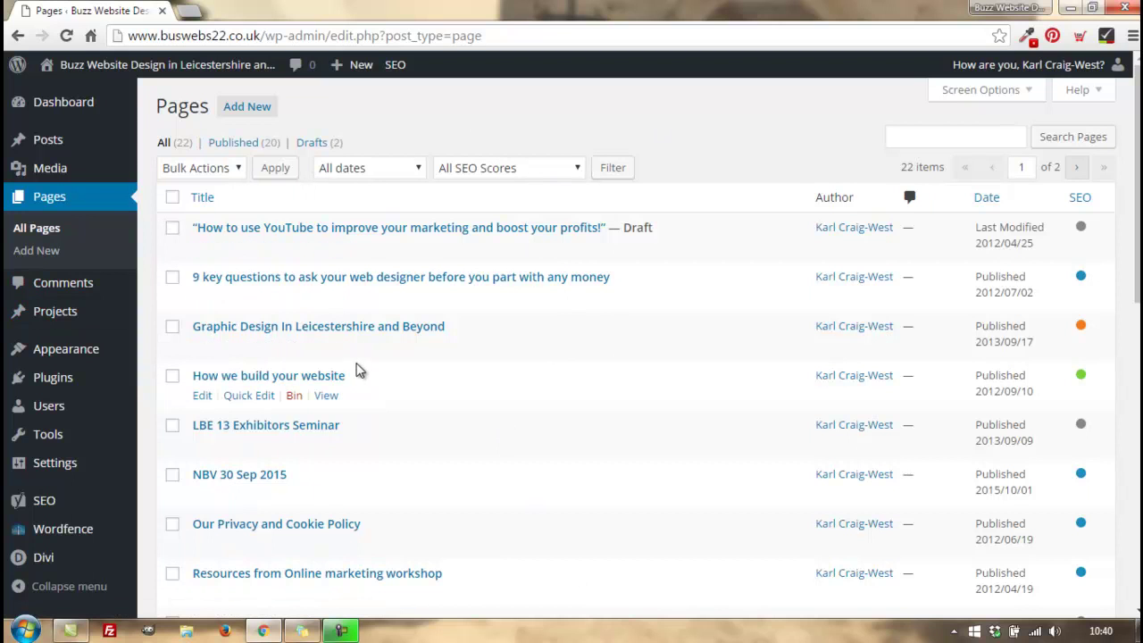
left_click(172, 327)
left_click(172, 425)
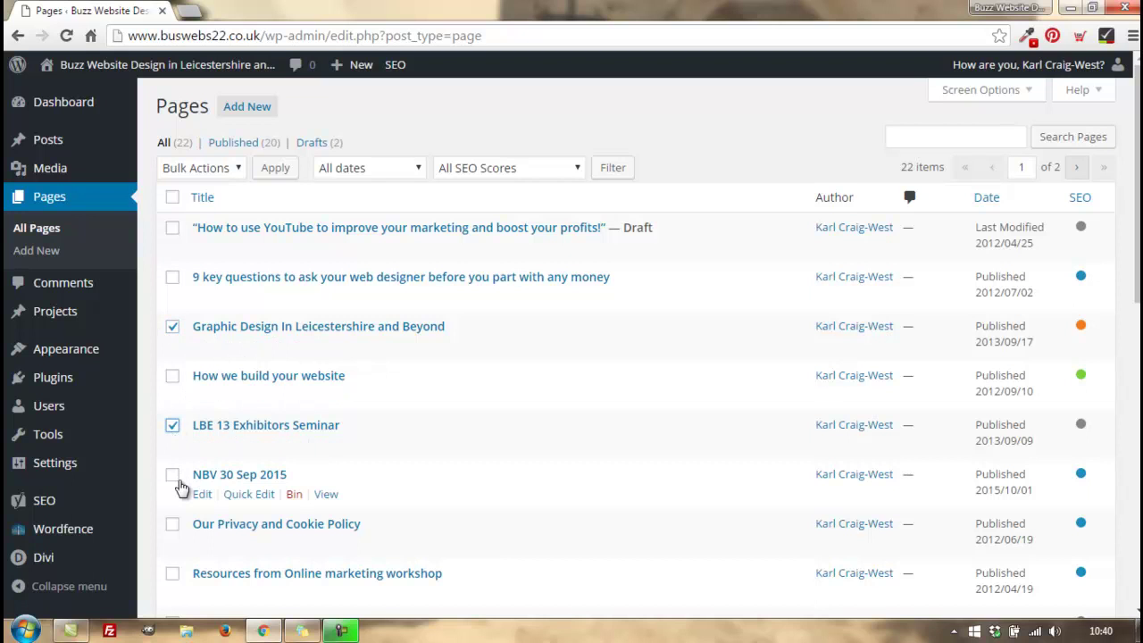
left_click(172, 475)
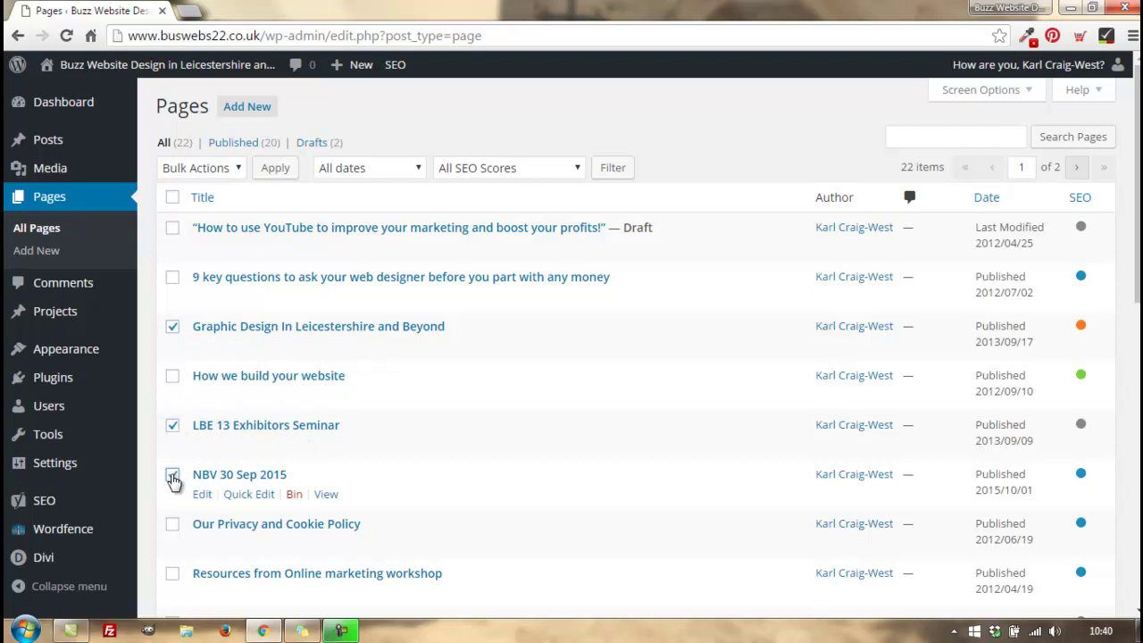
left_click(205, 168)
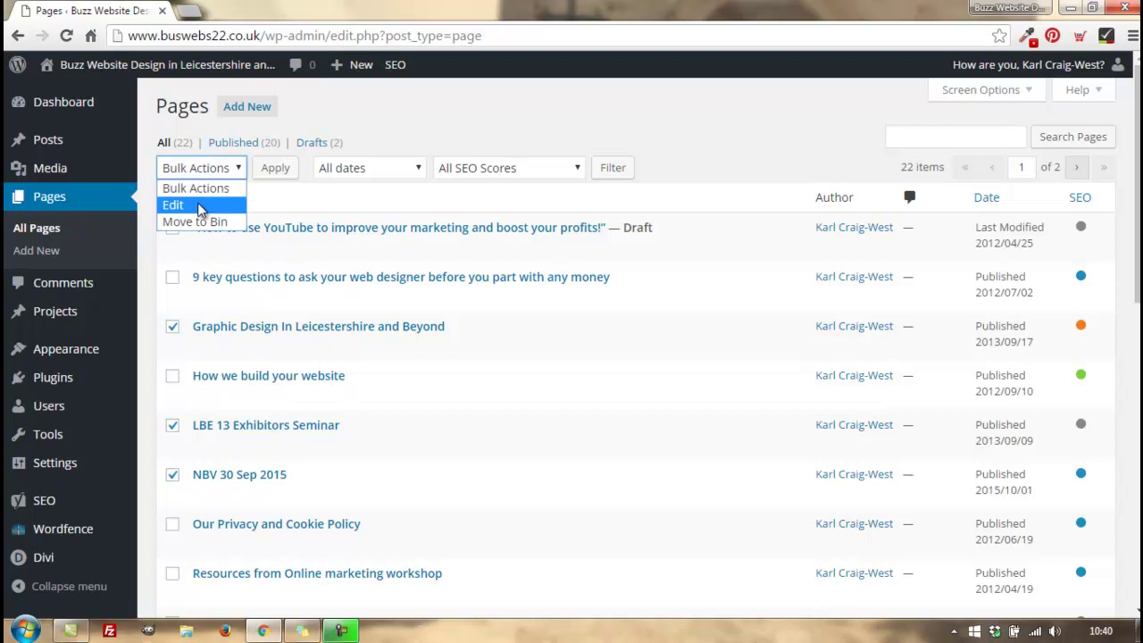
left_click(198, 206)
left_click(278, 171)
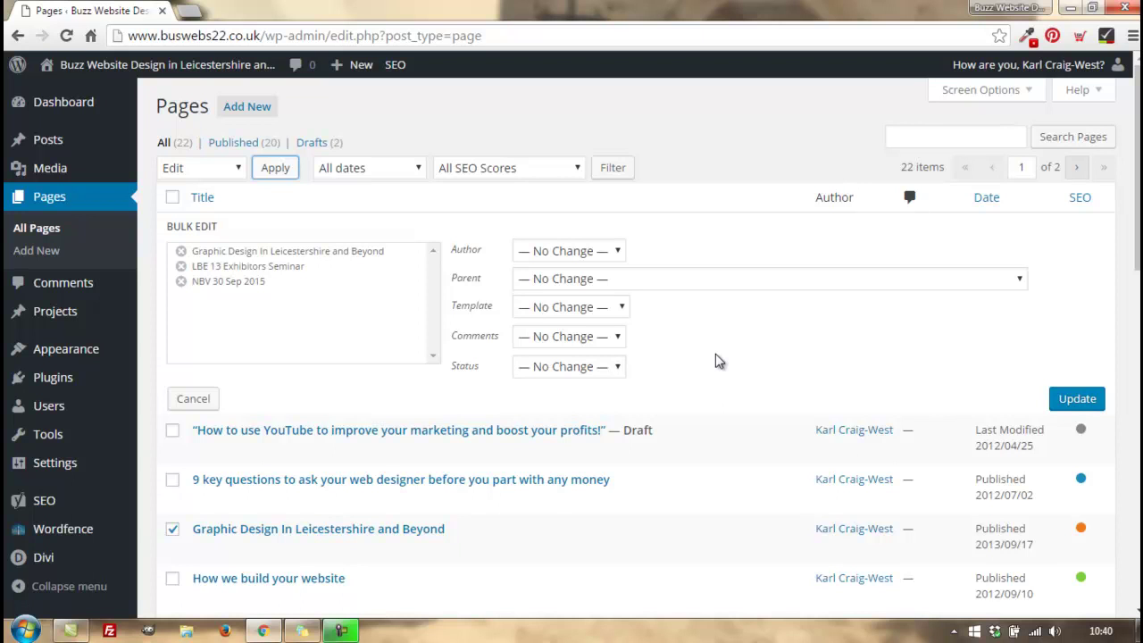
- Review the bulk edit choices for the pages' parent and template, leaving both at No Change
left_click(693, 286)
left_click(693, 286)
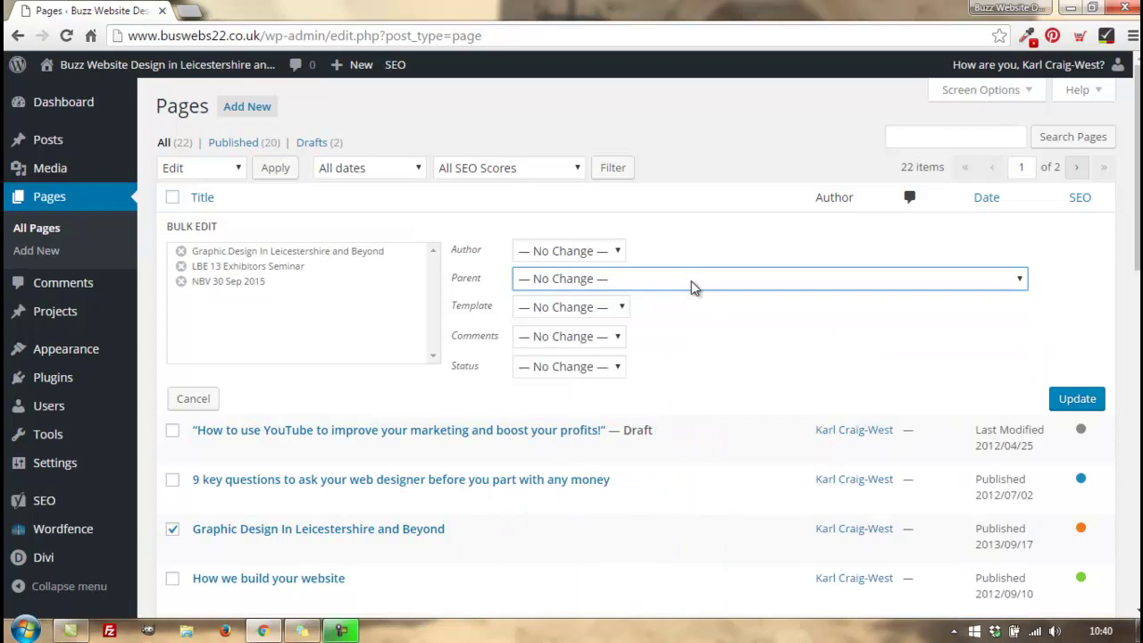
left_click(569, 314)
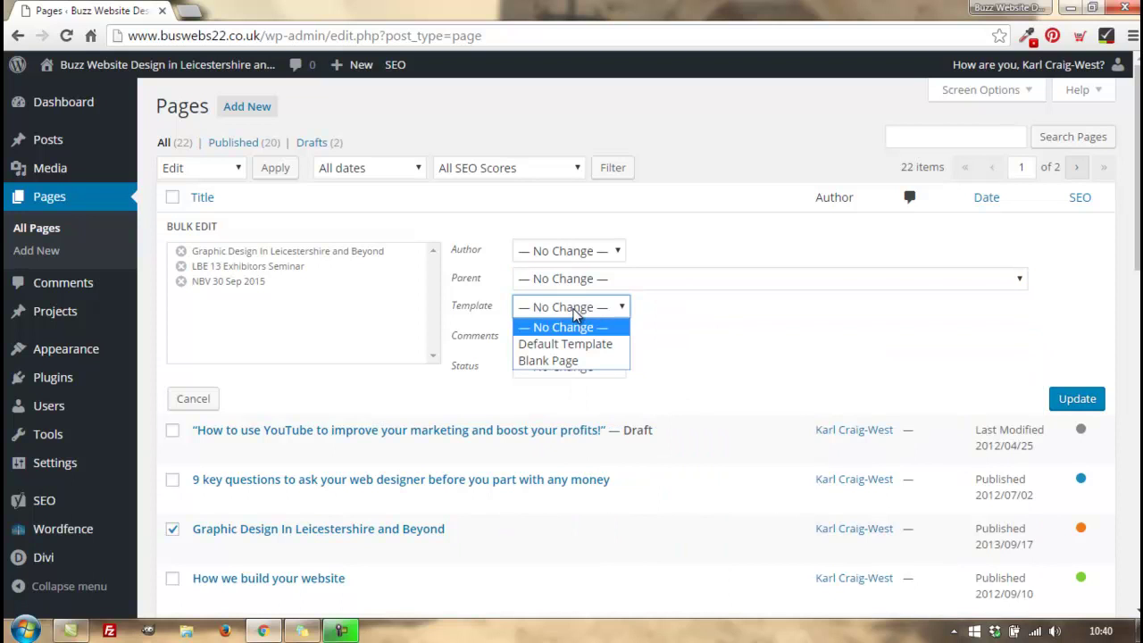
left_click(714, 335)
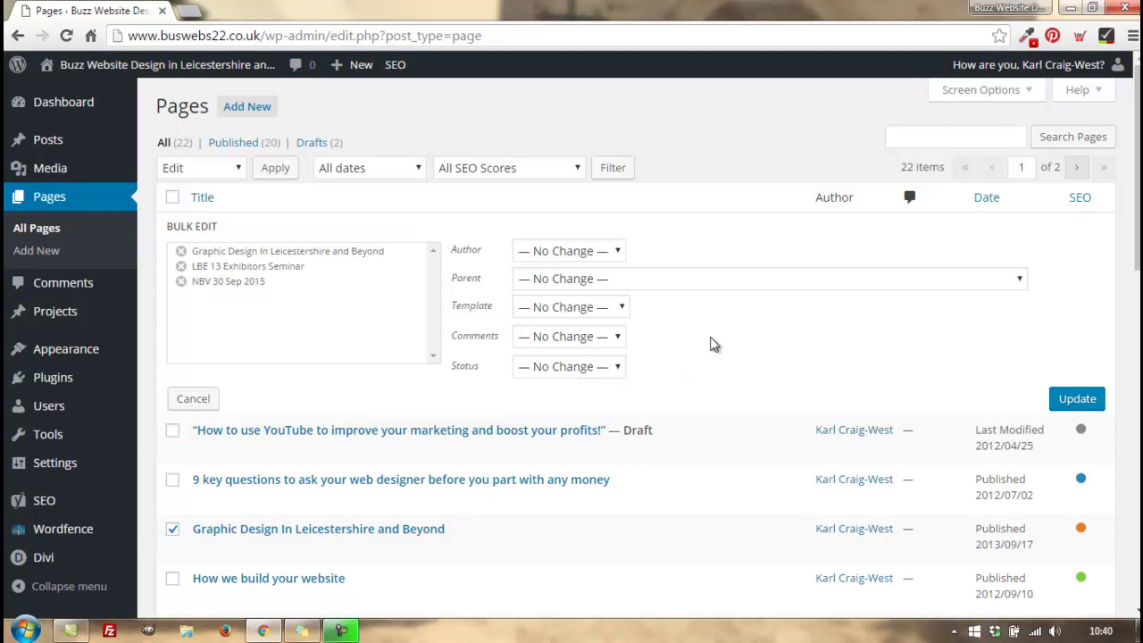
- Set the author of the three pages to the listed user who is not logged in and update them
left_click(615, 252)
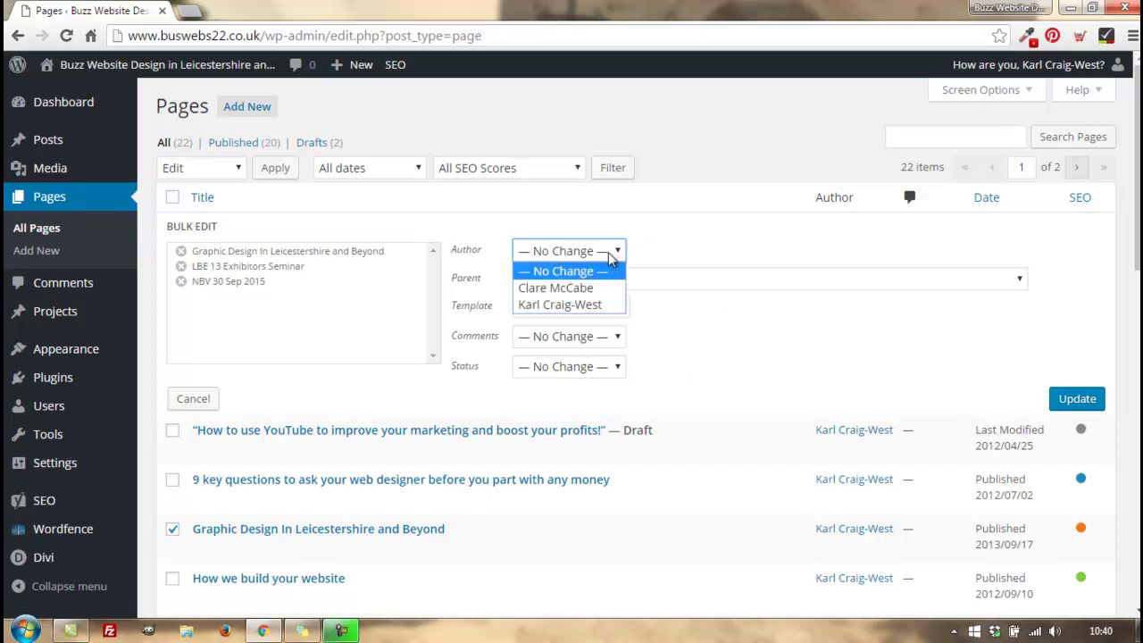
left_click(576, 288)
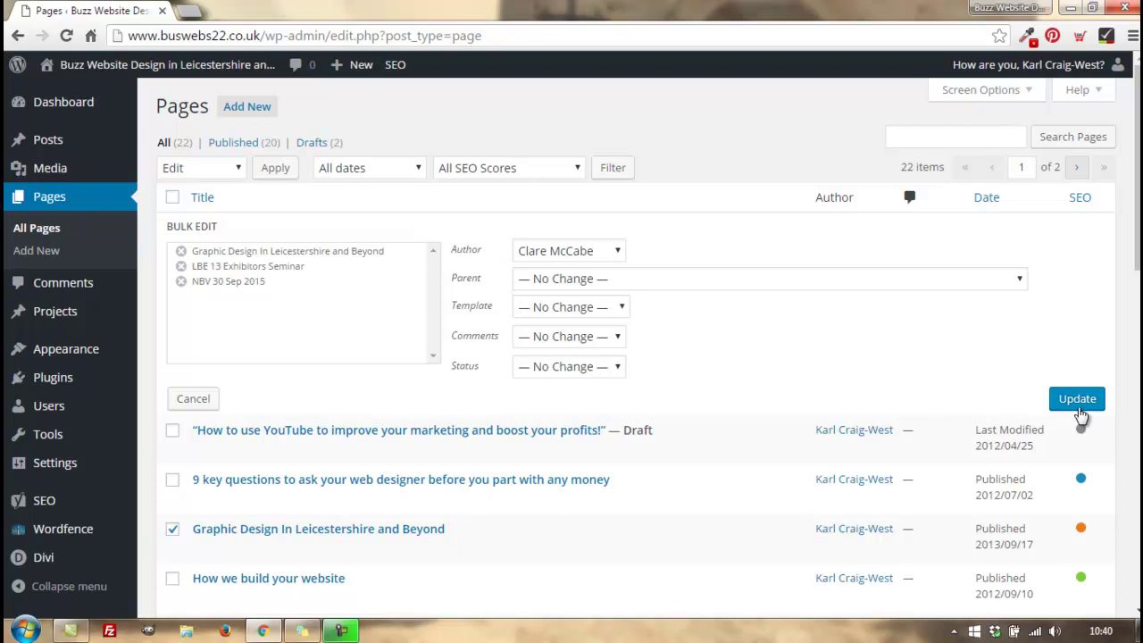
left_click(1086, 407)
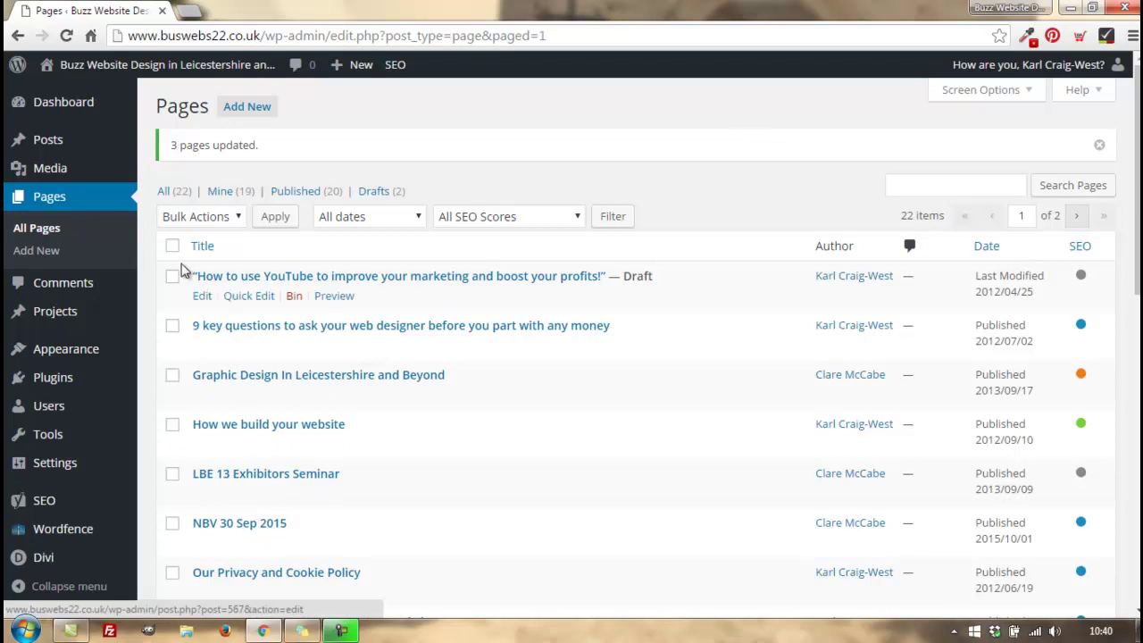
- Select every page on the current page of the list, open them for bulk editing and look through the selection
left_click(173, 246)
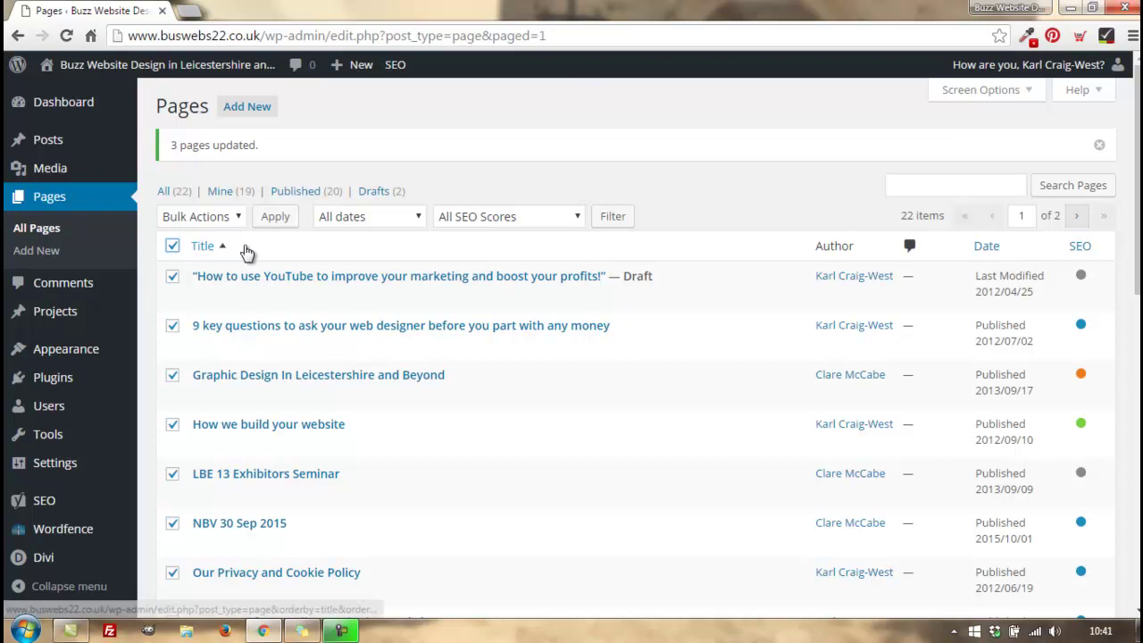
left_click(172, 245)
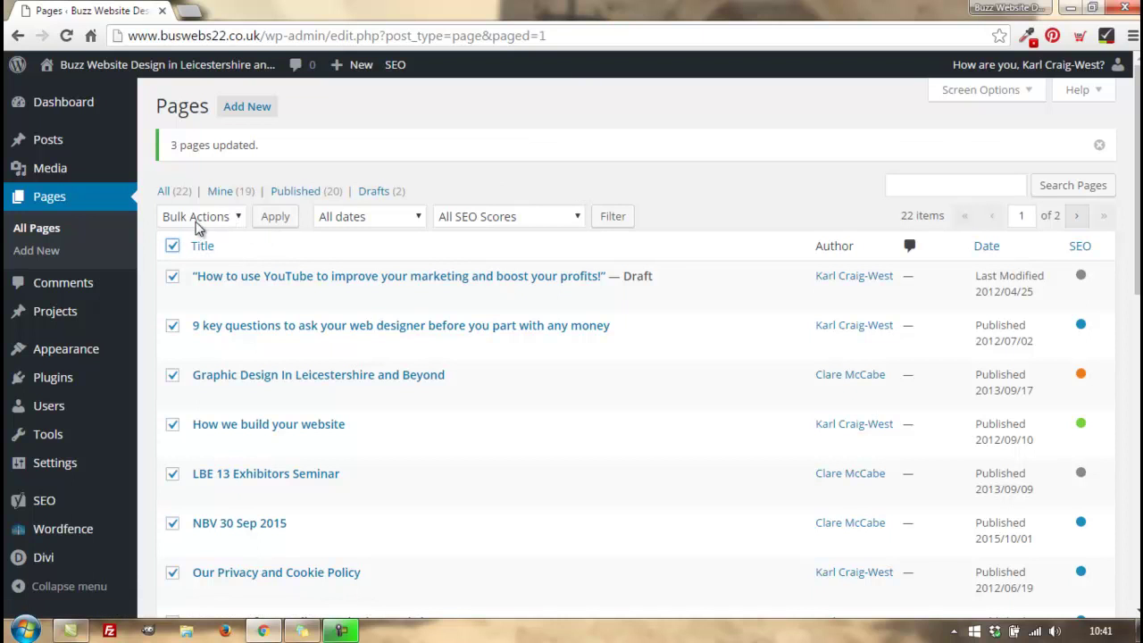
left_click(198, 218)
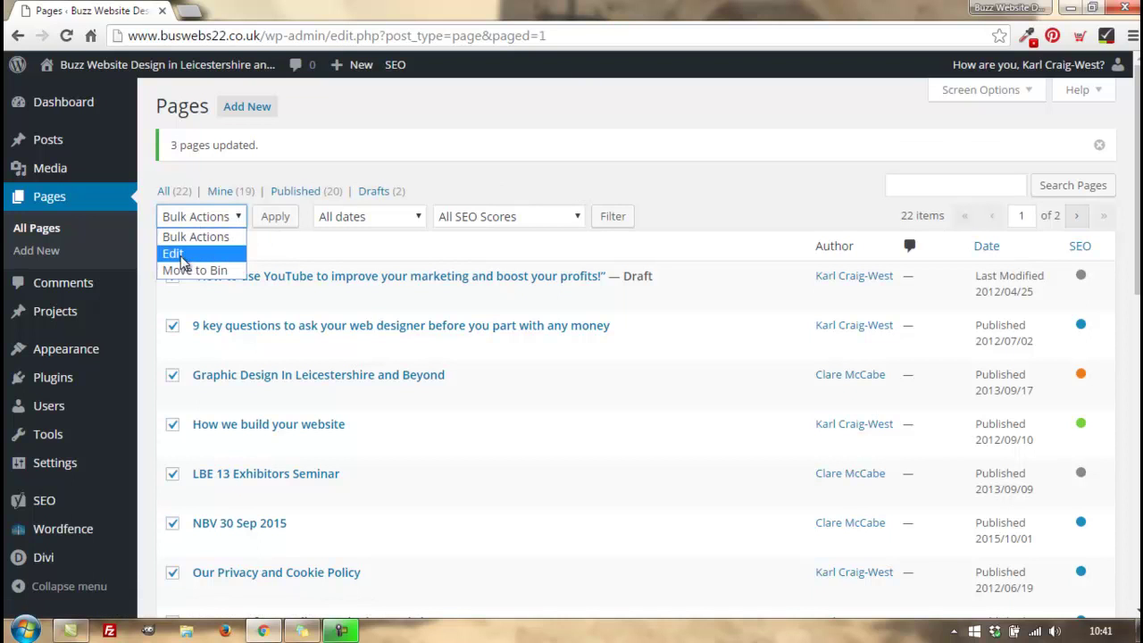
left_click(174, 254)
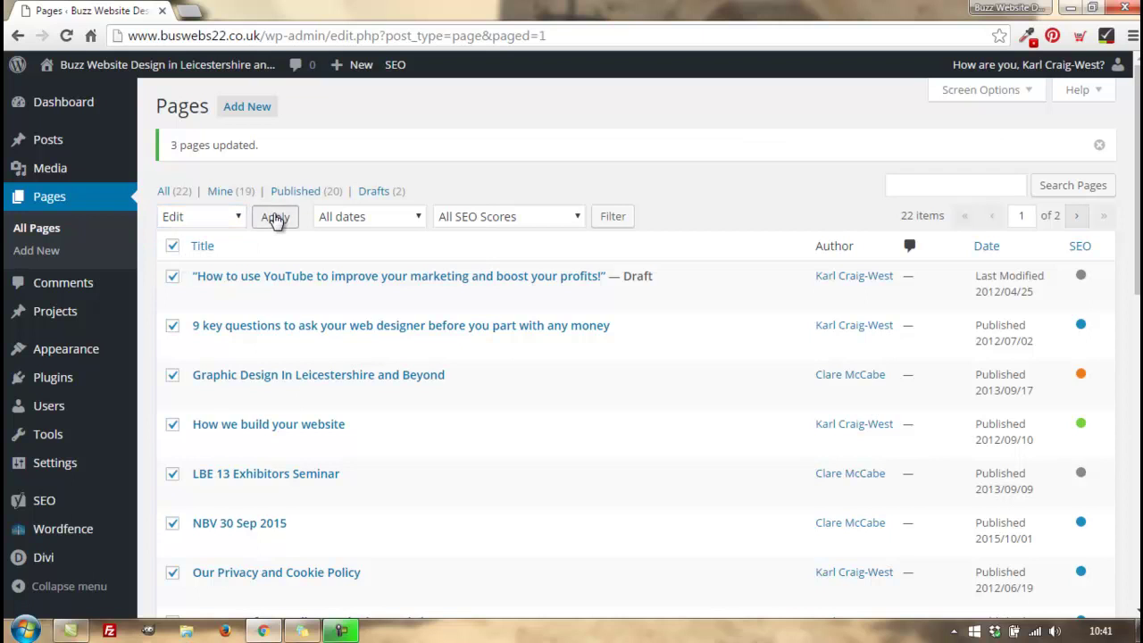
left_click(275, 216)
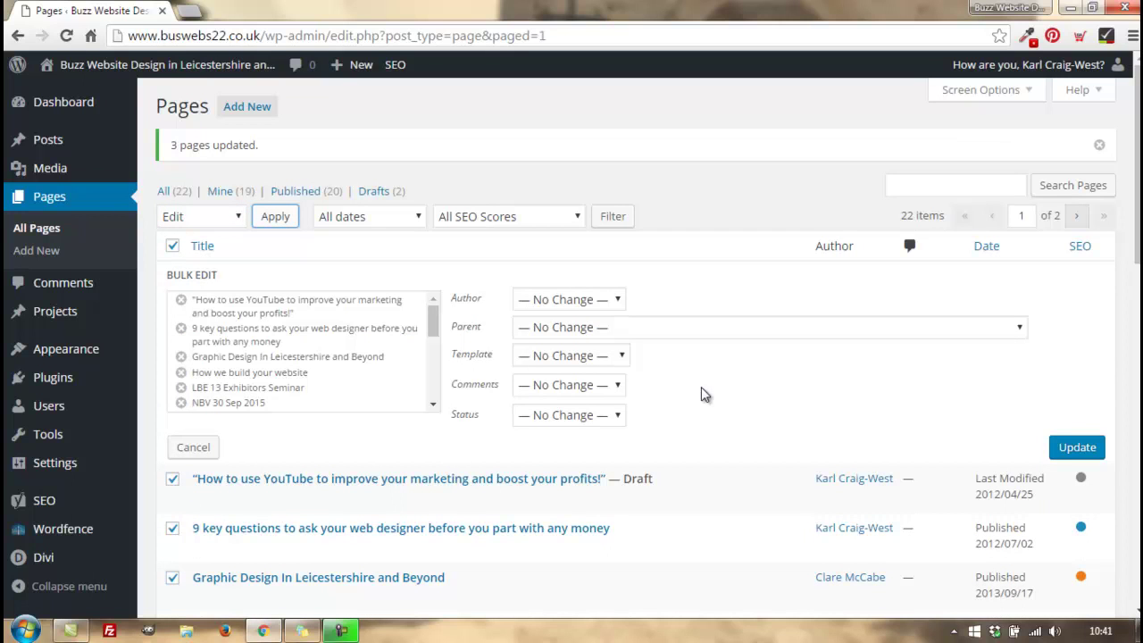
scroll(332, 446, "down", 8)
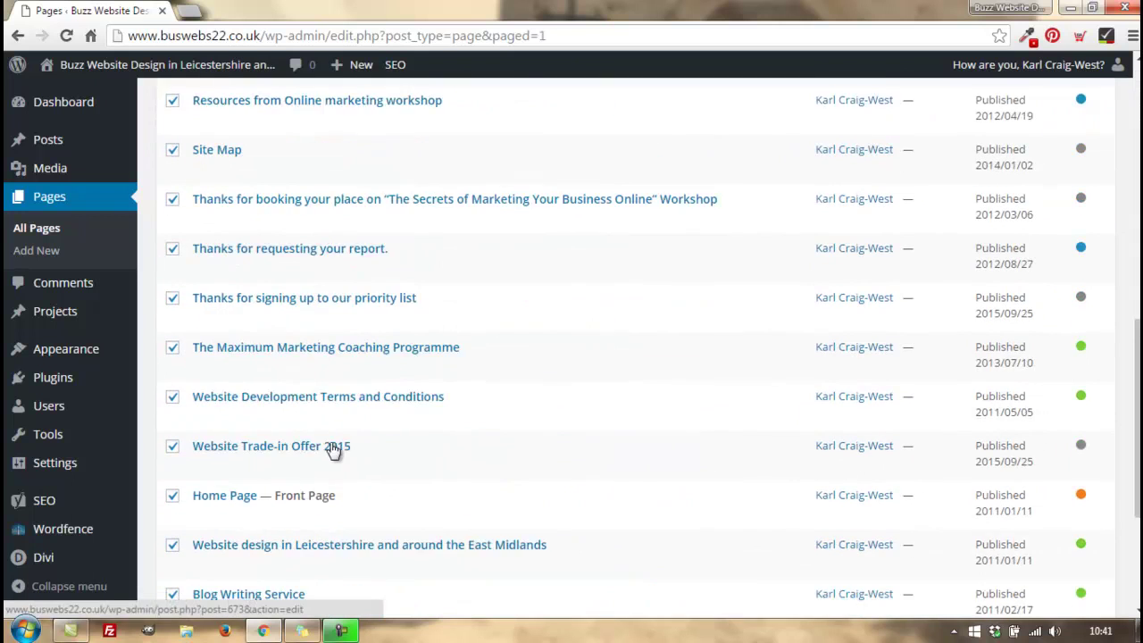
scroll(333, 449, "down", 3)
scroll(333, 450, "up", 6)
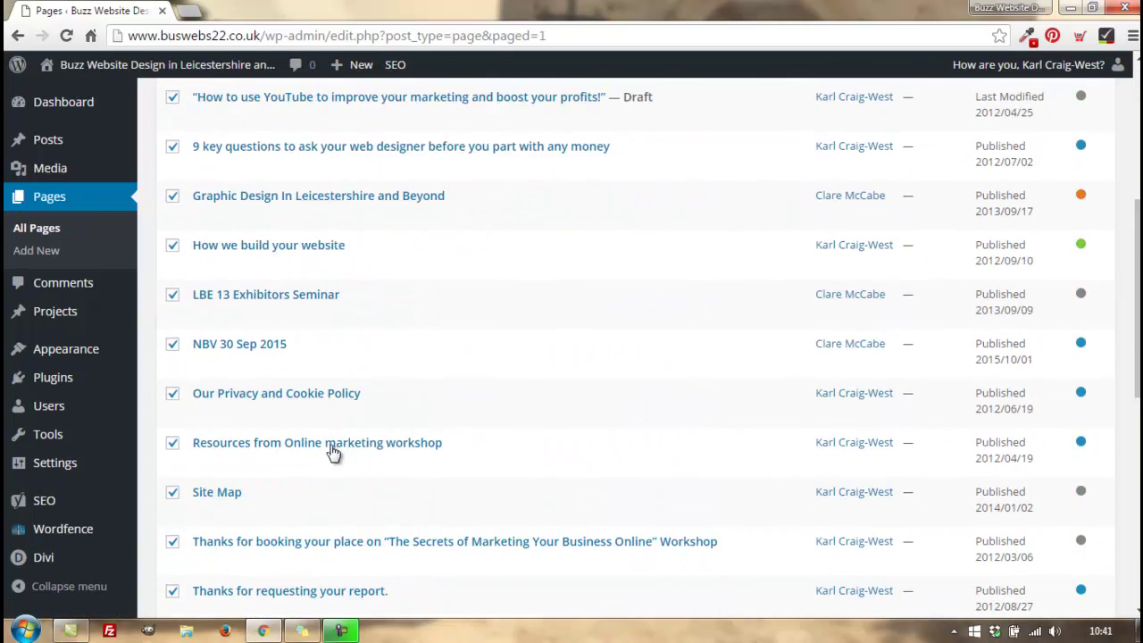
scroll(332, 447, "up", 5)
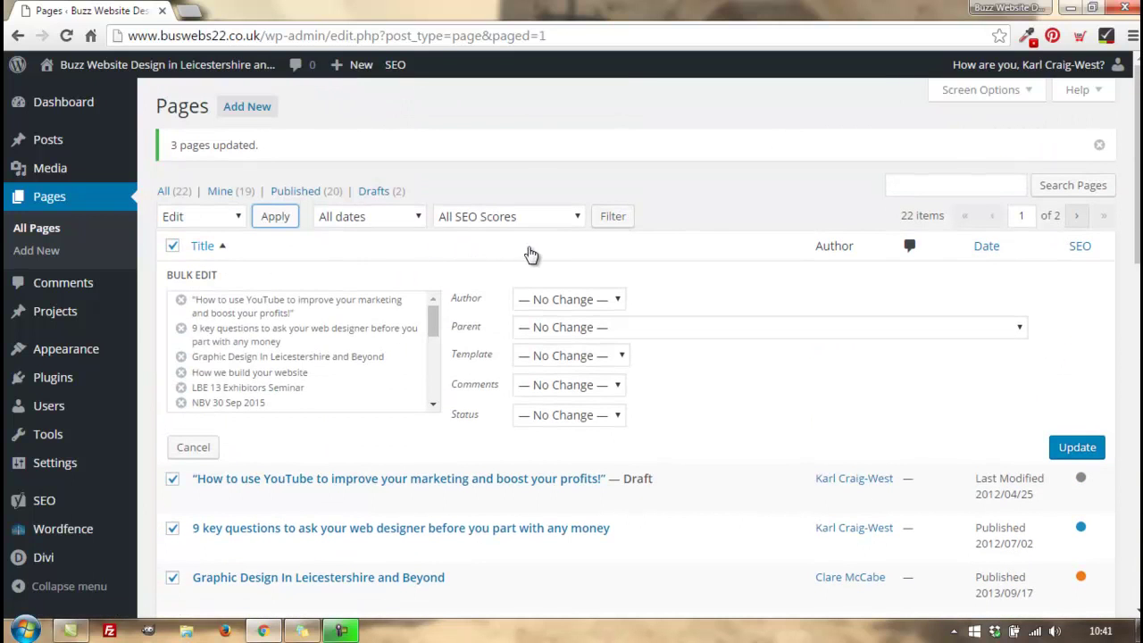